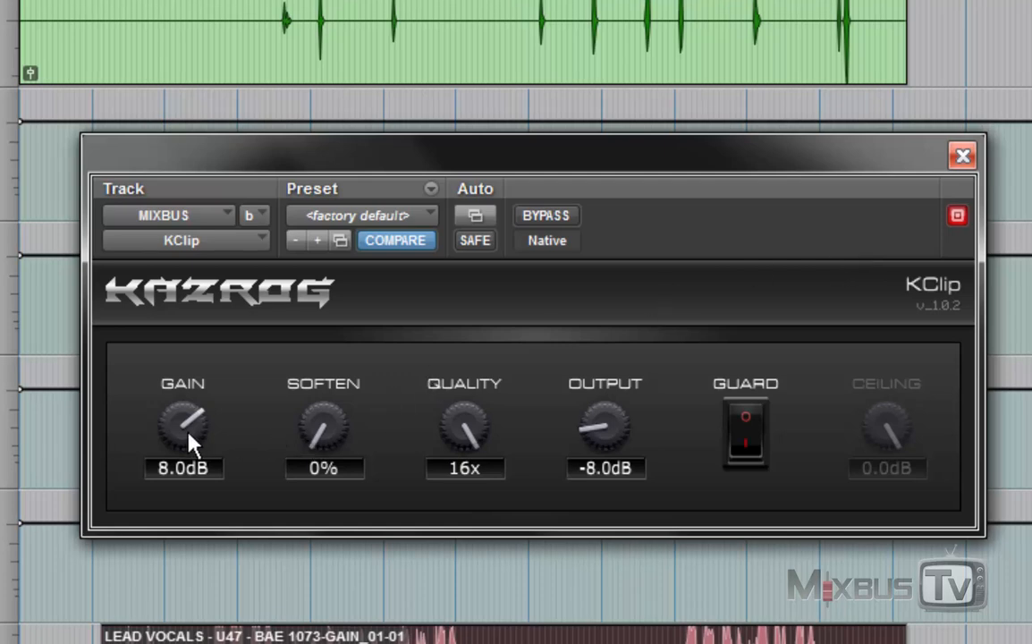
# - Set the KClip gain to 0.0 dB and change the oversampling quality to 8x and back to 16x
pyautogui.moveTo(189, 438)
pyautogui.mouseDown()
pyautogui.moveTo(168, 548)
pyautogui.moveTo(166, 643)
pyautogui.moveTo(166, 608)
pyautogui.mouseUp()
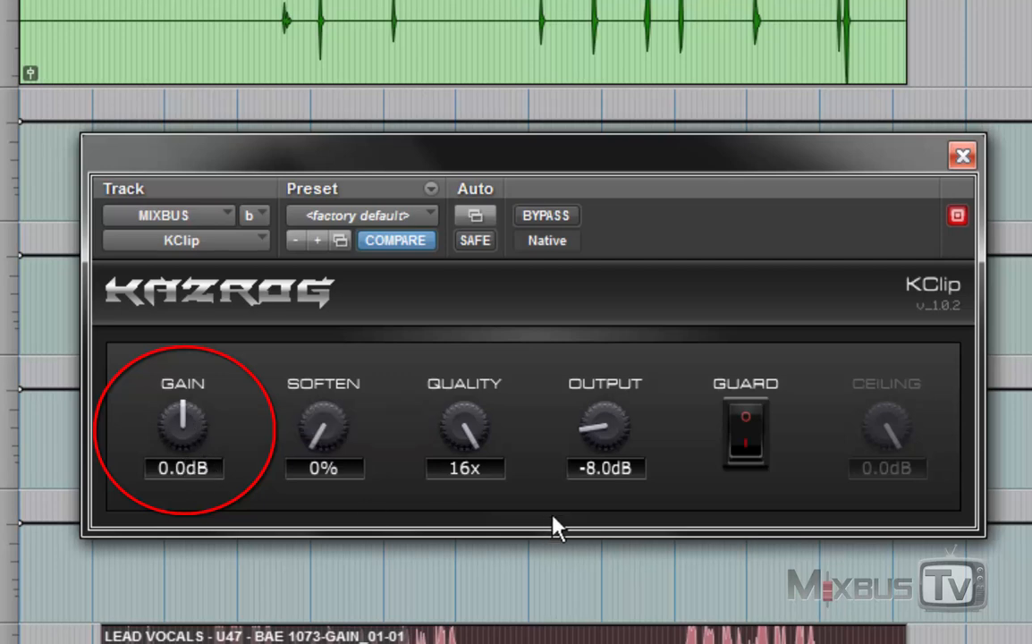
pyautogui.moveTo(463, 427); pyautogui.dragTo(455, 619)
pyautogui.moveTo(462, 417); pyautogui.dragTo(478, 289)
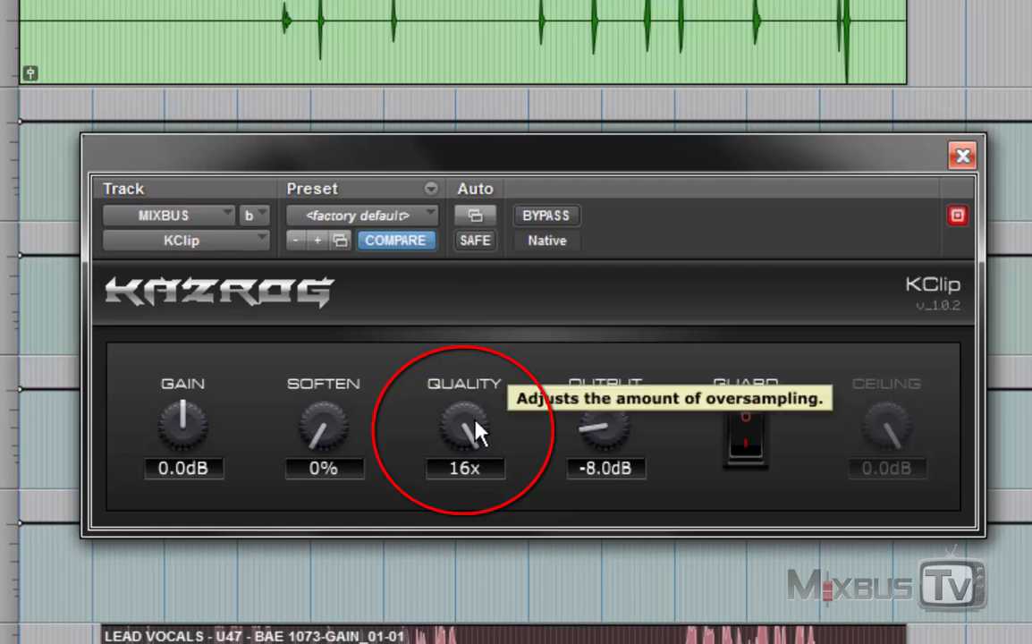
pyautogui.moveTo(476, 434); pyautogui.dragTo(448, 573)
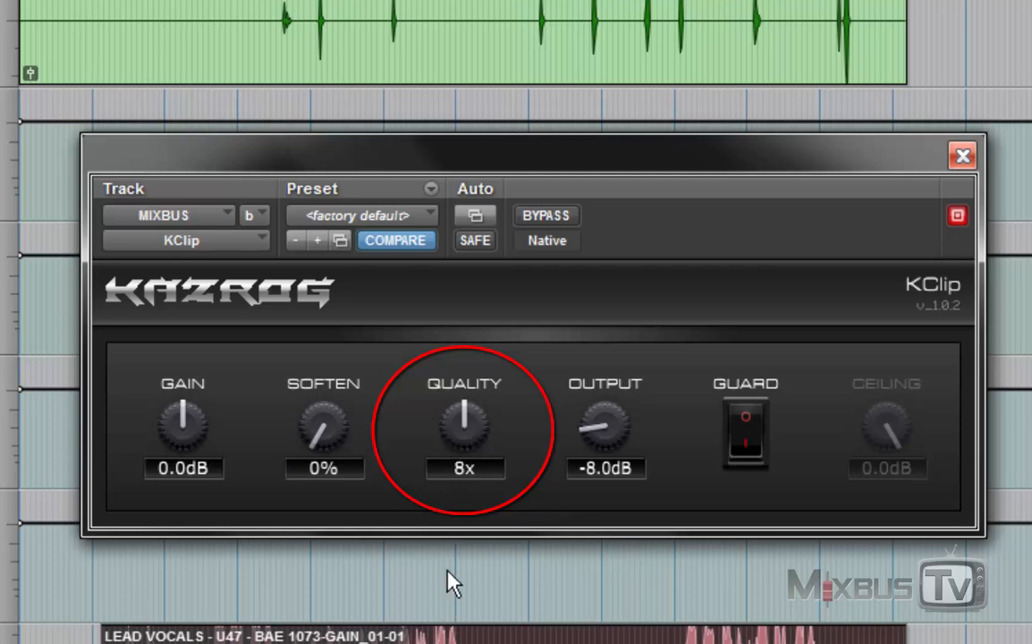
pyautogui.moveTo(458, 414); pyautogui.dragTo(483, 315)
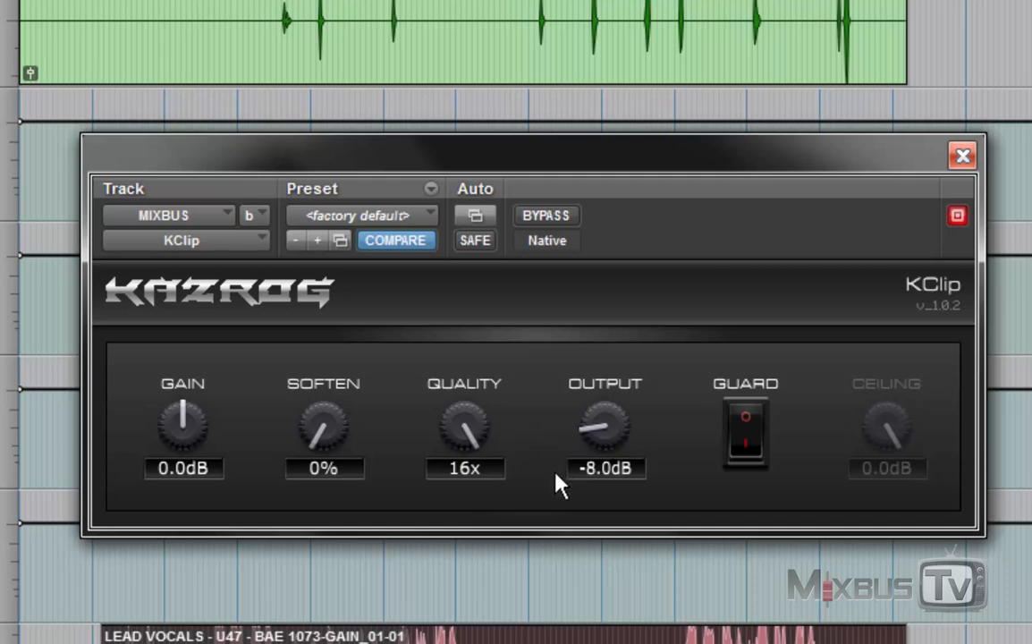
pyautogui.moveTo(465, 427); pyautogui.dragTo(483, 328)
# - Set the KClip output to 0.0 dB and enable the Guard
pyautogui.moveTo(608, 443)
pyautogui.mouseDown()
pyautogui.moveTo(624, 437)
pyautogui.moveTo(656, 276)
pyautogui.moveTo(662, 0)
pyautogui.moveTo(626, 161)
pyautogui.moveTo(637, 416)
pyautogui.moveTo(627, 421)
pyautogui.mouseUp()
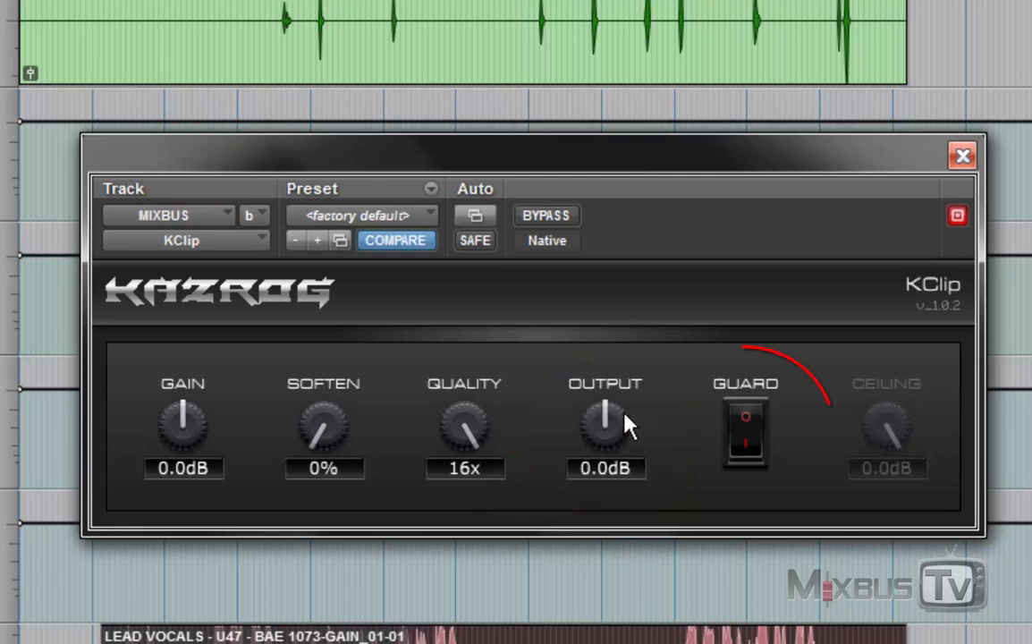
pyautogui.click(742, 424)
pyautogui.click(753, 438)
pyautogui.click(753, 428)
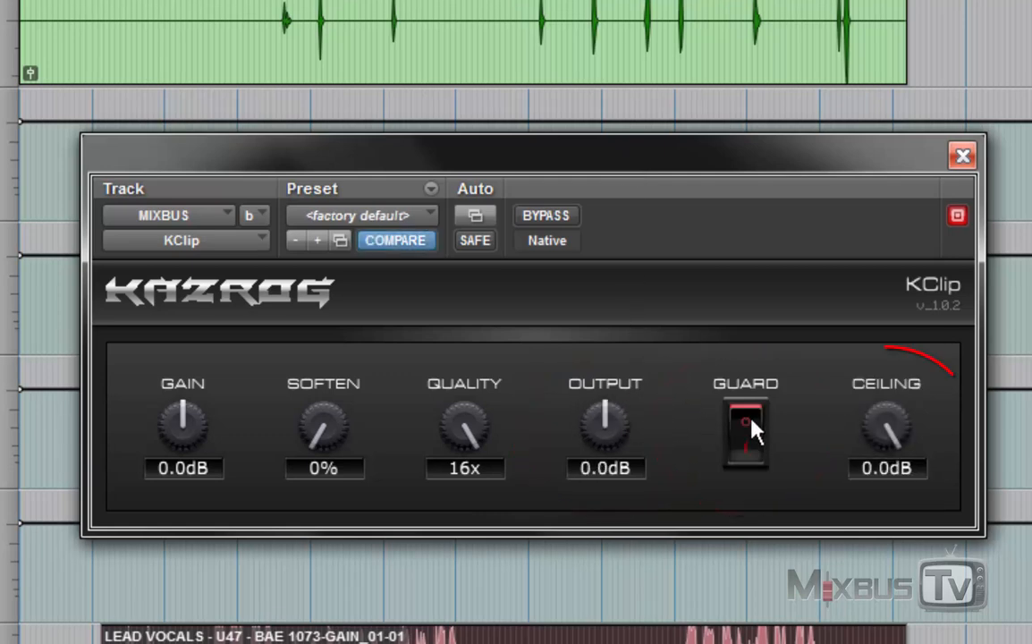
# - Lower the KClip ceiling, toggle the Guard off and on, and set the ceiling to -0.2 dB
pyautogui.moveTo(893, 423)
pyautogui.mouseDown()
pyautogui.moveTo(898, 599)
pyautogui.moveTo(887, 525)
pyautogui.moveTo(899, 295)
pyautogui.moveTo(881, 225)
pyautogui.mouseUp()
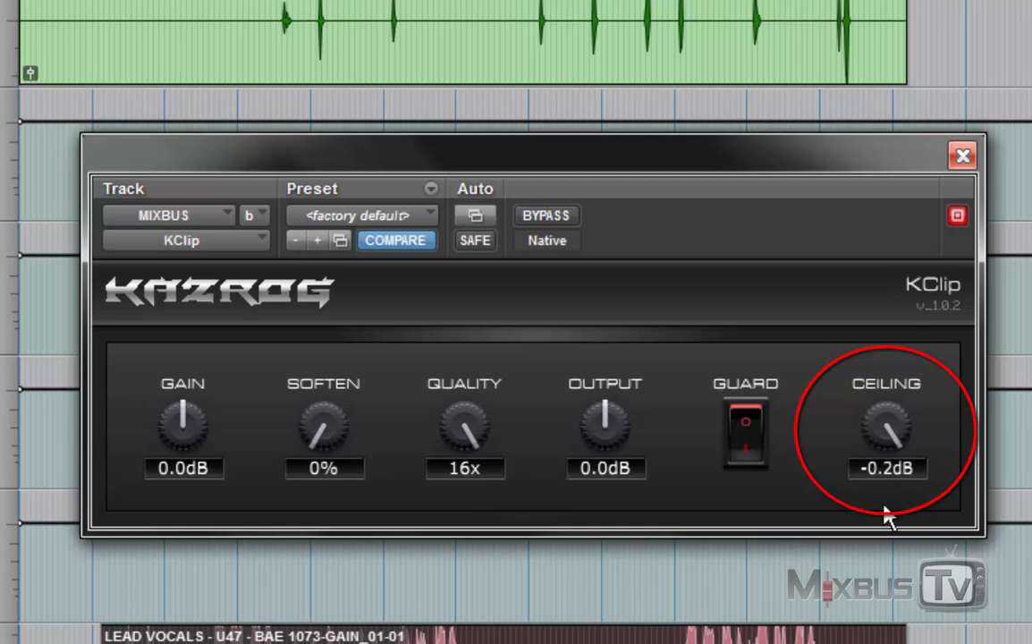
pyautogui.moveTo(892, 428); pyautogui.dragTo(904, 521)
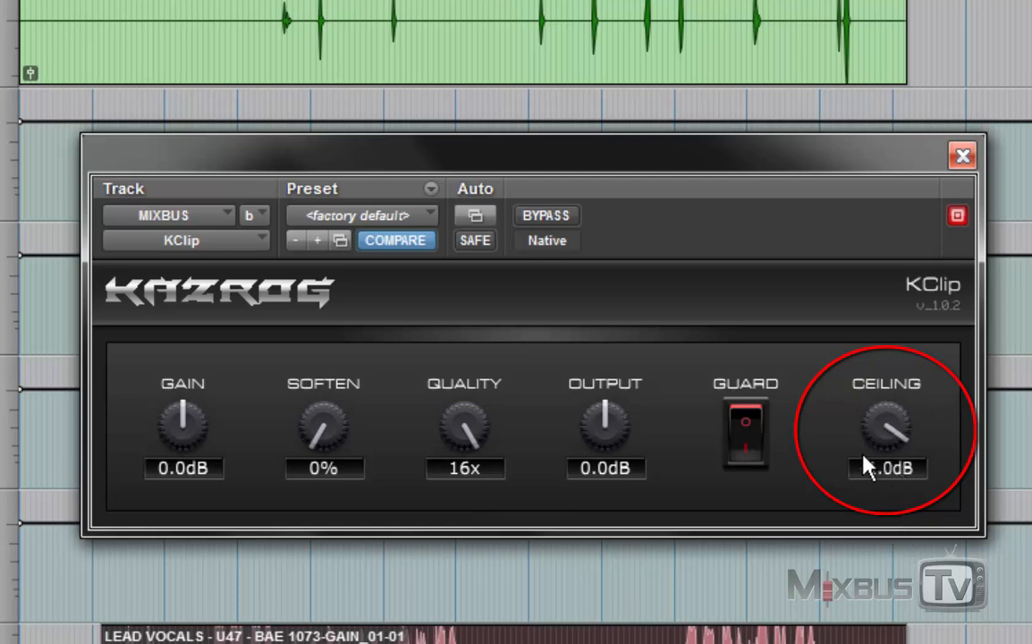
pyautogui.click(758, 422)
pyautogui.click(760, 447)
pyautogui.moveTo(903, 435); pyautogui.dragTo(902, 340)
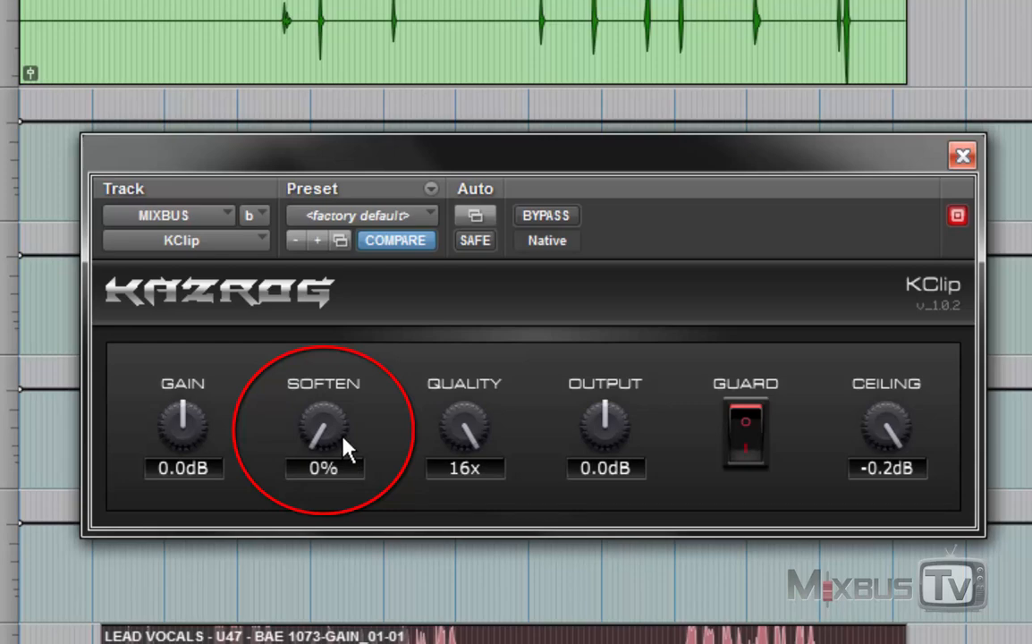
# - Sweep the KClip Soften amount between 0% and 100%
pyautogui.moveTo(347, 450); pyautogui.dragTo(352, 94)
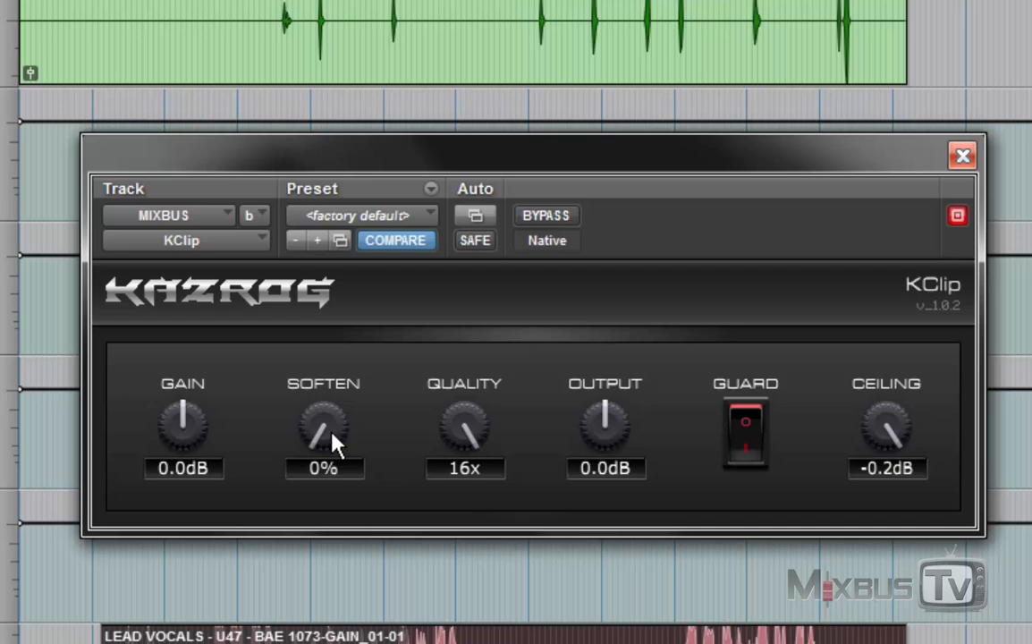
pyautogui.moveTo(331, 436); pyautogui.dragTo(367, 83)
pyautogui.moveTo(352, 423)
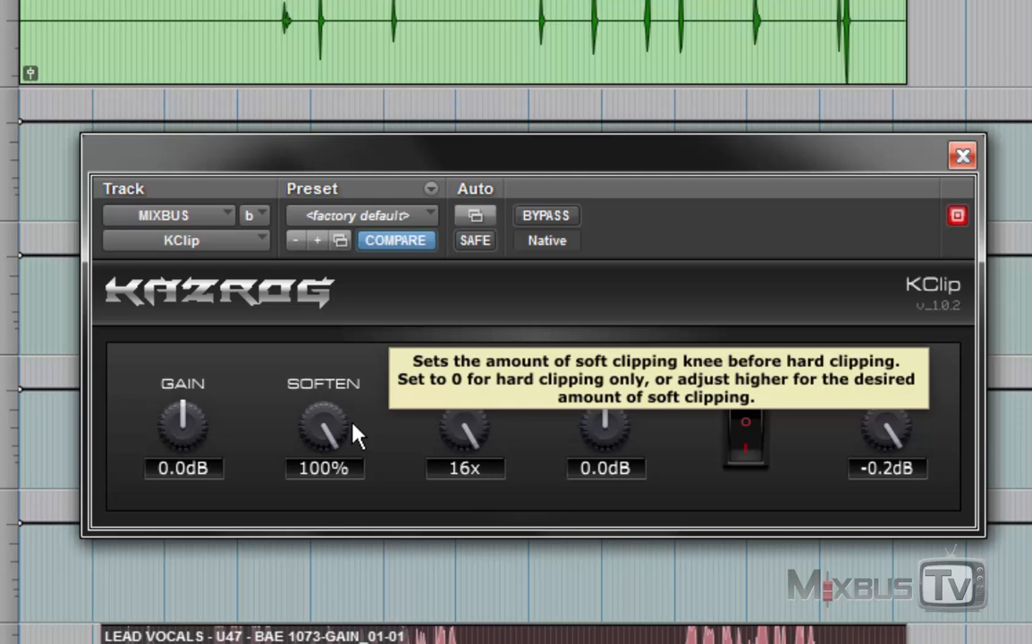
pyautogui.moveTo(353, 423); pyautogui.dragTo(344, 443)
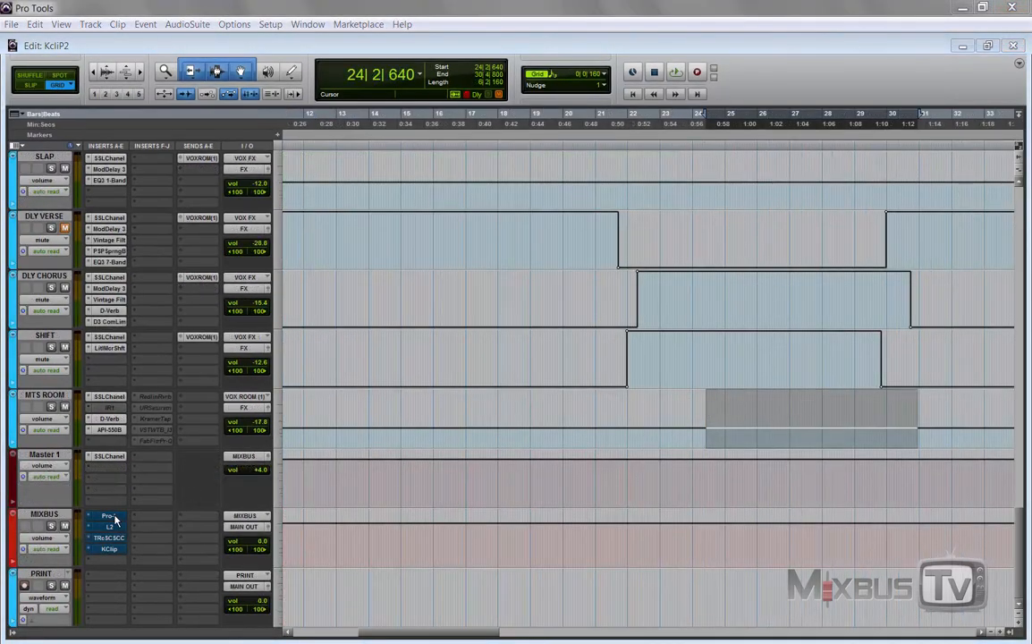
# - Inspect the settings of the Pro-L, L2, T-RackS Soft-Clipper and KClip inserts on the MIXBUS track
pyautogui.click(115, 518)
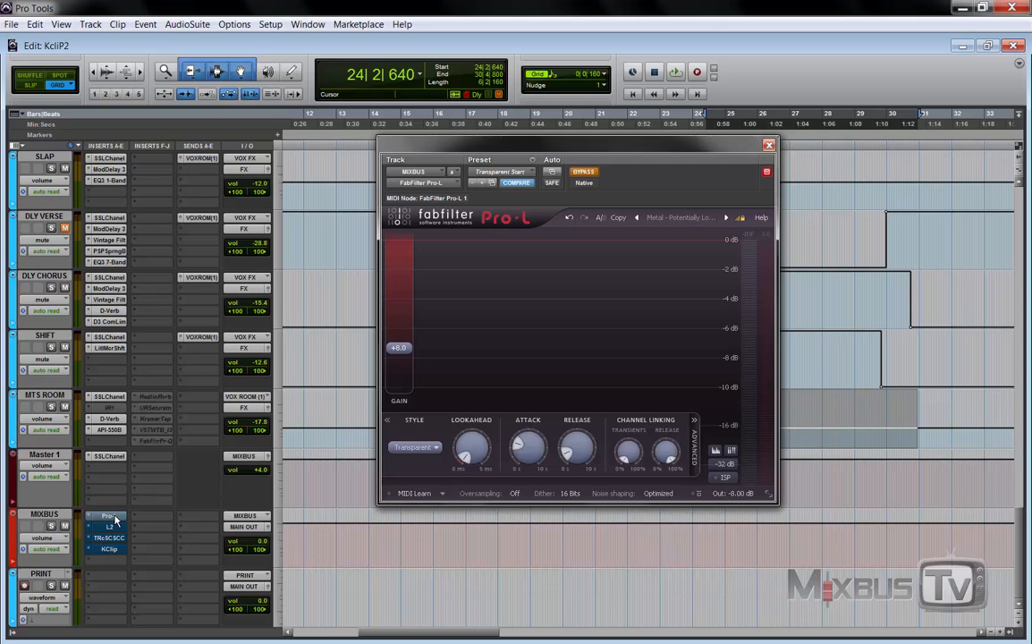
pyautogui.click(108, 526)
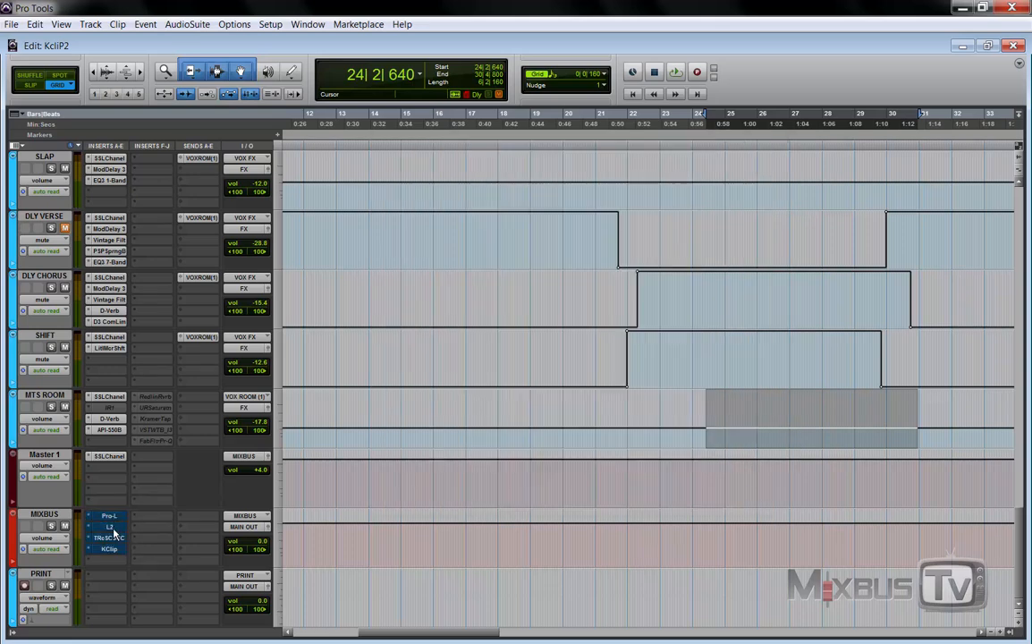
pyautogui.click(112, 537)
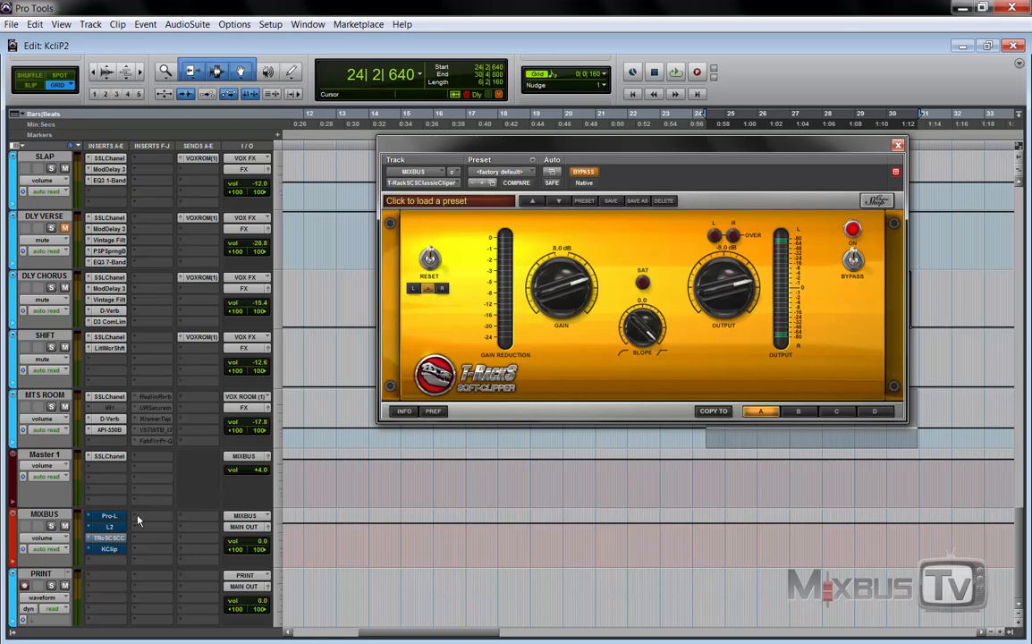
pyautogui.click(109, 548)
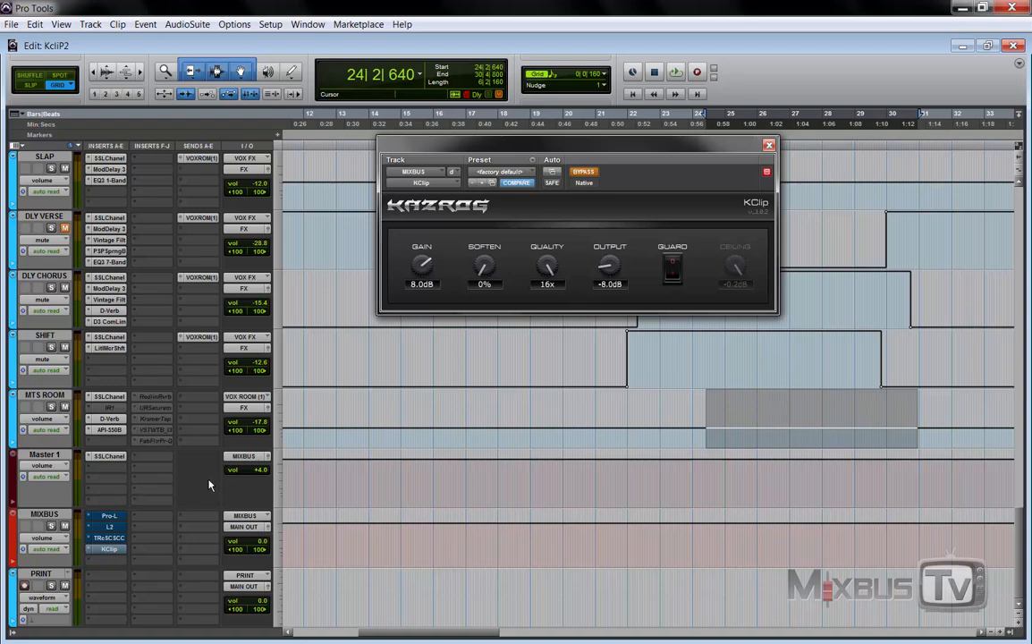
# - Play the selected section without limiting and with the MIXBUS Pro-L engaged to compare the sound
pyautogui.click(111, 516)
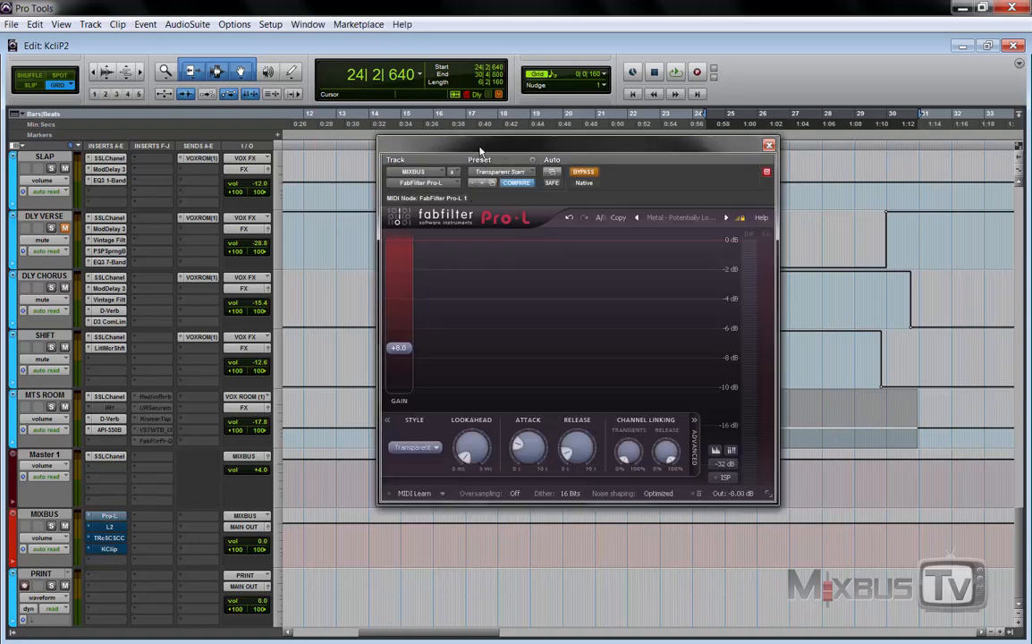
pyautogui.moveTo(503, 148); pyautogui.dragTo(409, 121)
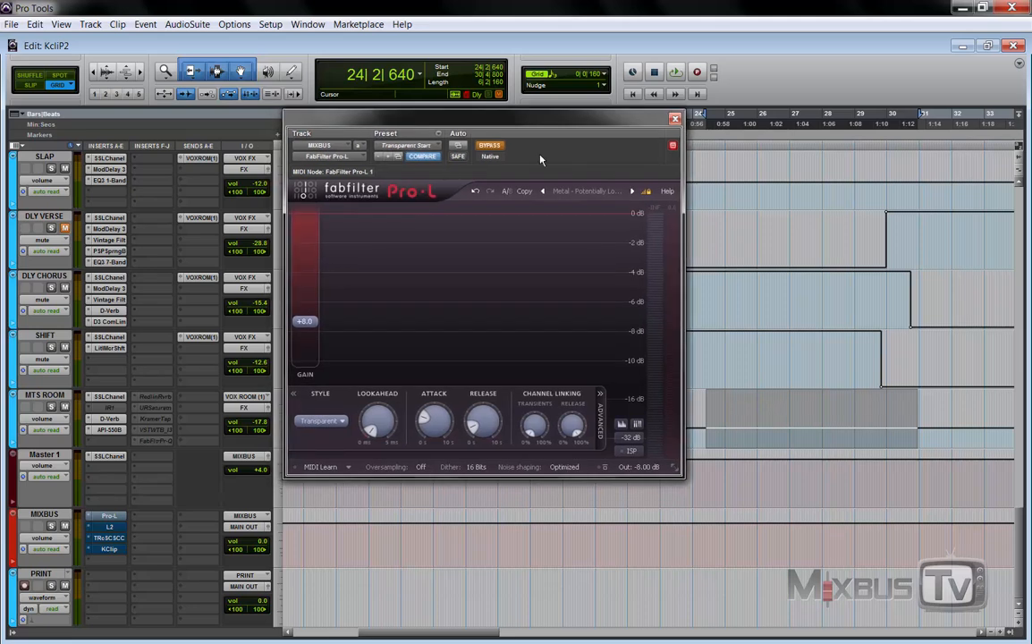
pyautogui.press('space')
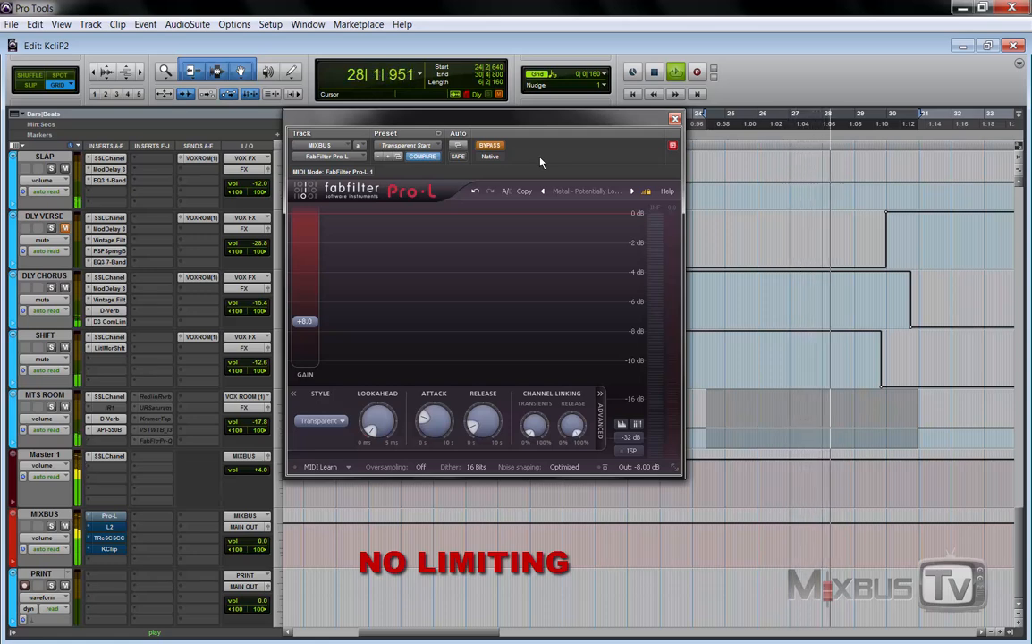
pyautogui.click(490, 146)
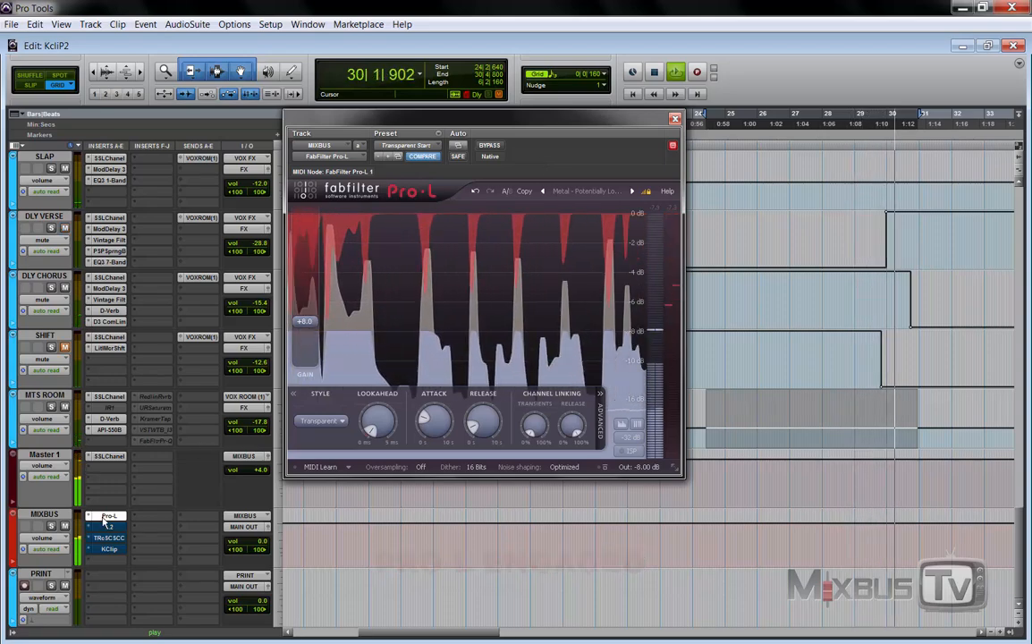
pyautogui.press('space')
# - Audition the selected section through the MIXBUS L2 and the T-RackS Soft-Clipper, engaging one plug-in at a time
pyautogui.click(108, 526)
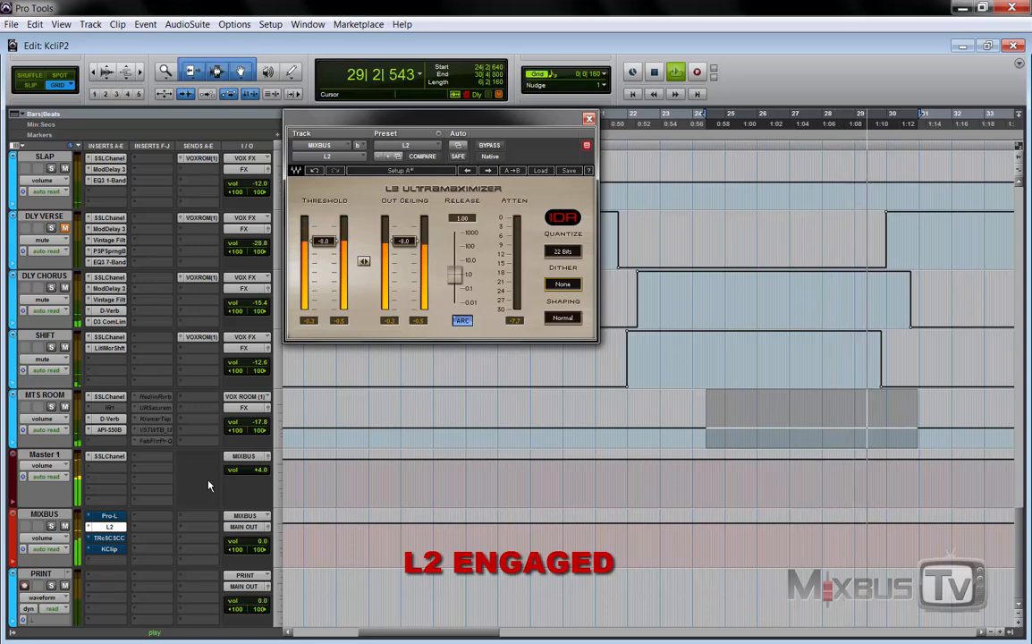
pyautogui.press('space')
pyautogui.click(126, 537)
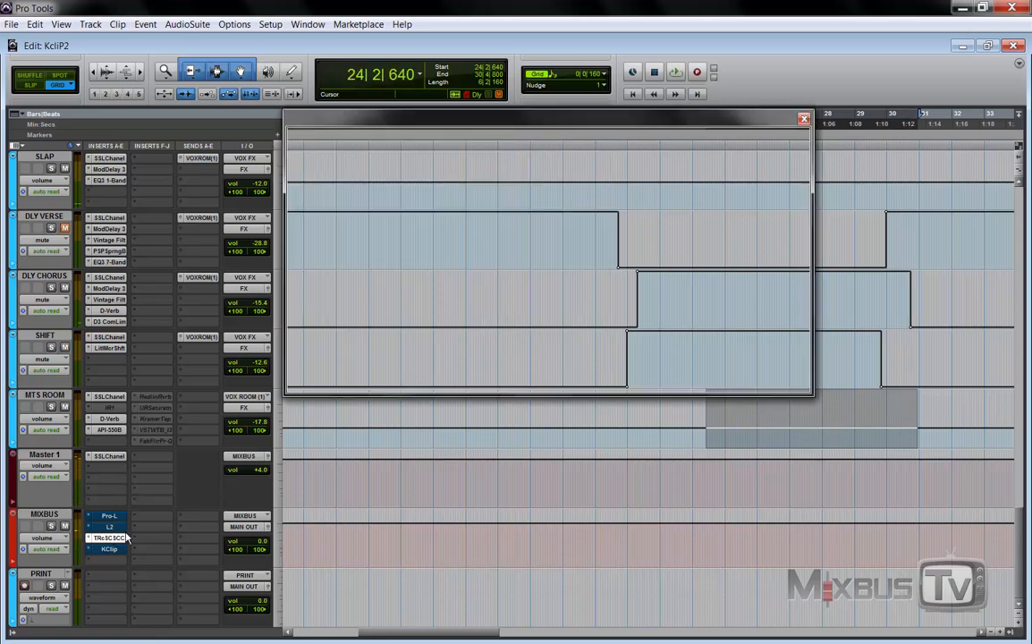
pyautogui.press('space')
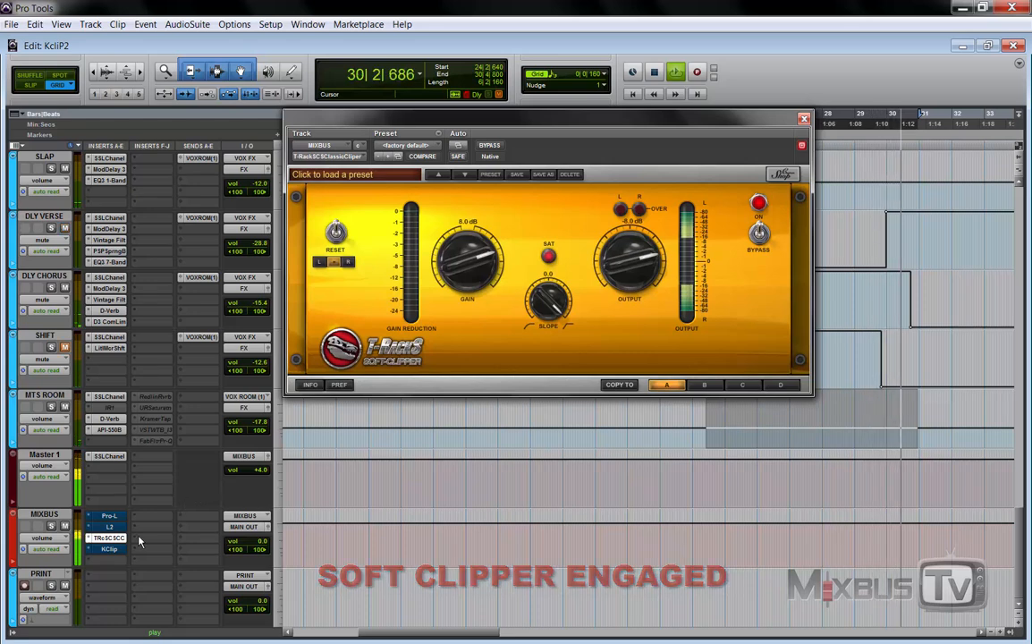
pyautogui.click(114, 539)
pyautogui.press('space')
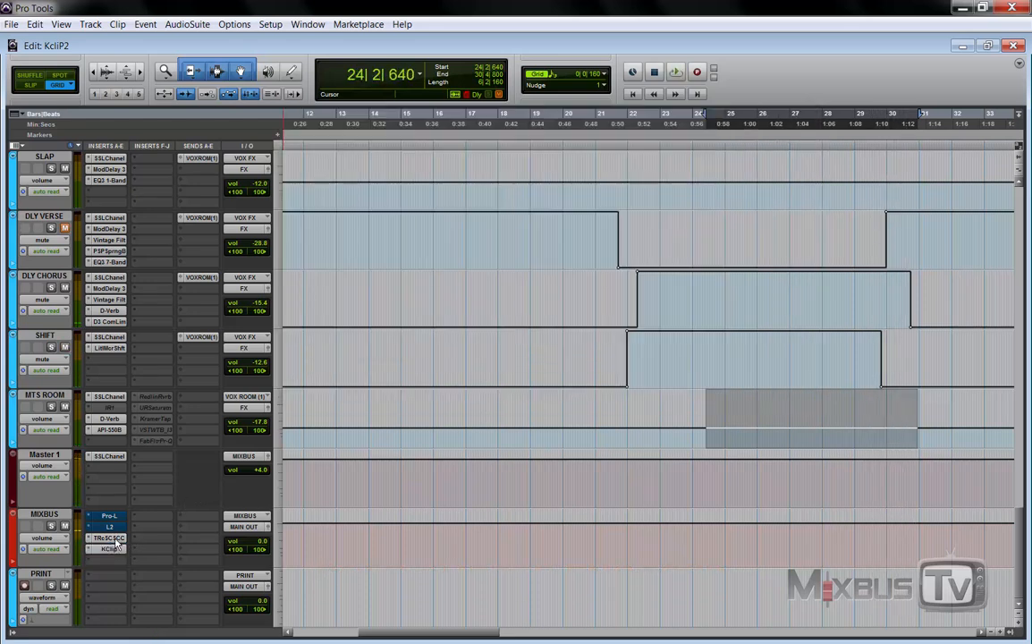
# - Engage KClip as the only active MIXBUS insert and play the selected section through it
pyautogui.click(109, 549)
pyautogui.press('space')
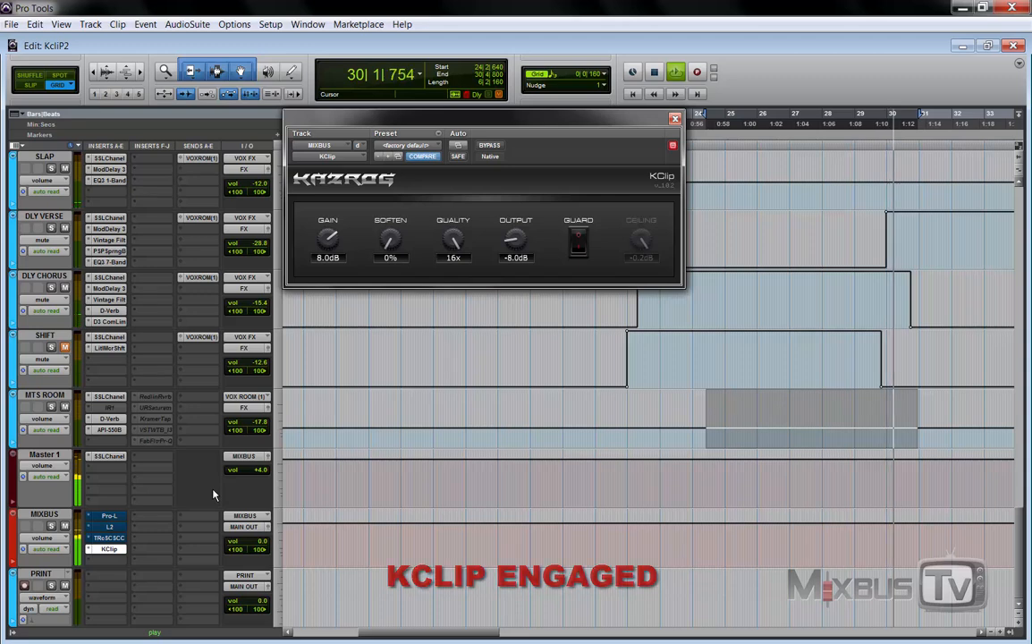
pyautogui.press('space')
# - Play the selected section while toggling the KClip bypass to compare it, leaving KClip engaged
pyautogui.moveTo(483, 117); pyautogui.dragTo(481, 157)
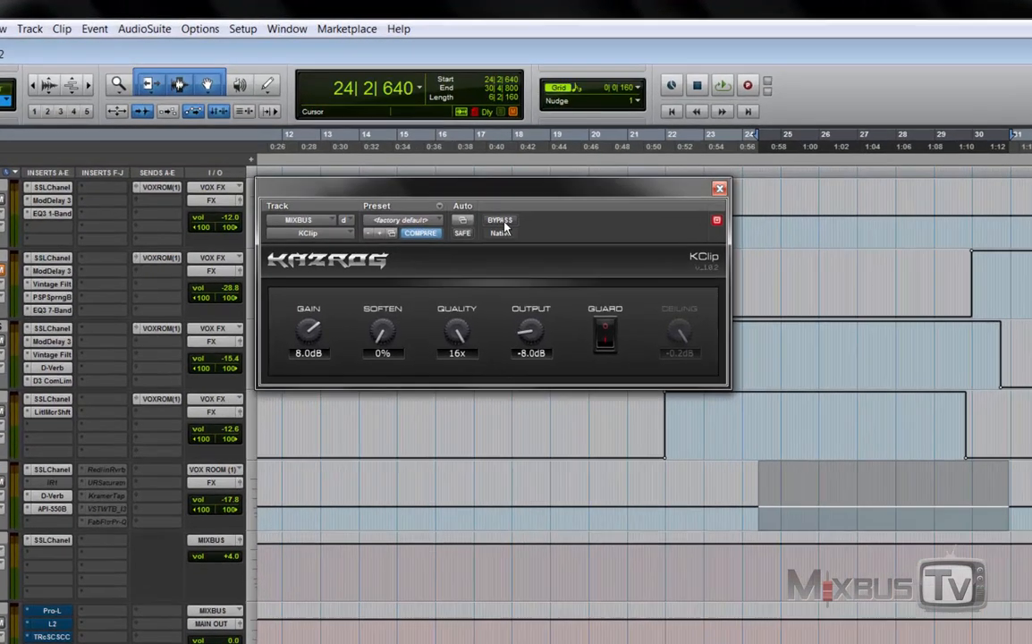
pyautogui.click(489, 186)
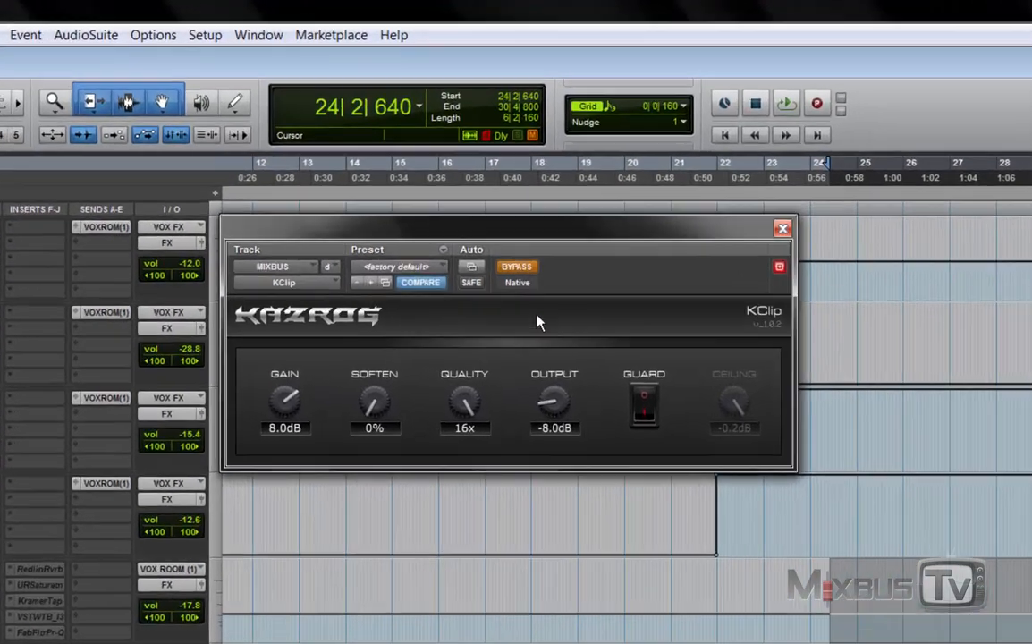
pyautogui.press('space')
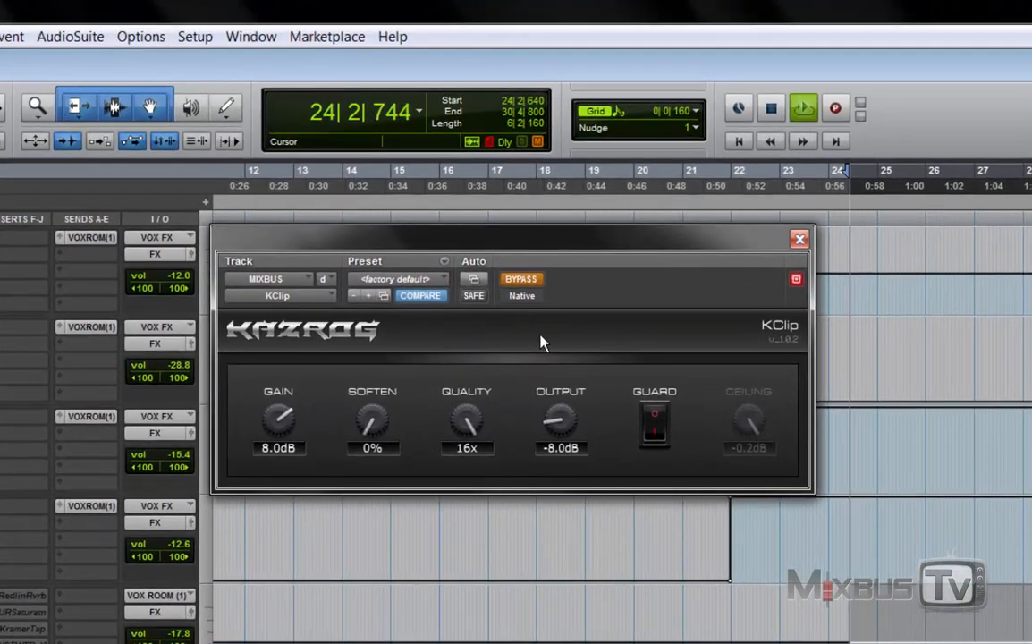
pyautogui.click(535, 285)
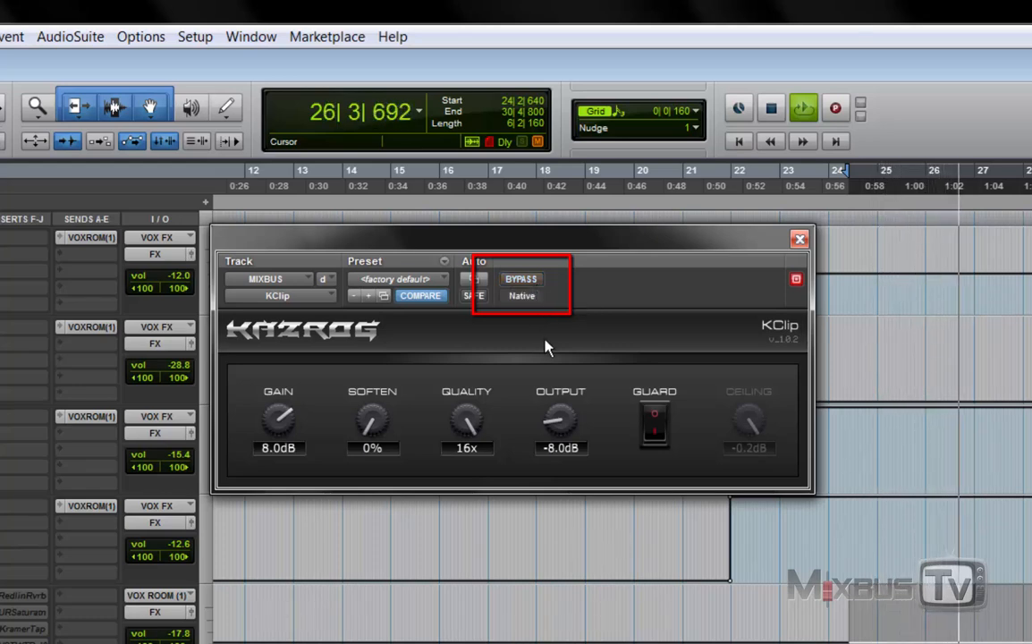
pyautogui.click(536, 281)
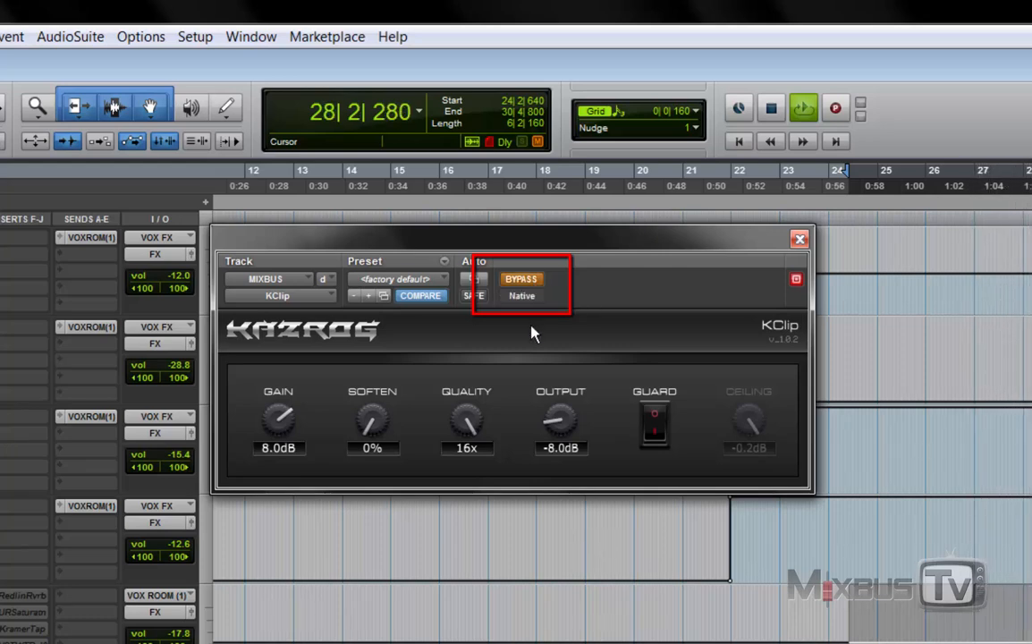
pyautogui.click(533, 281)
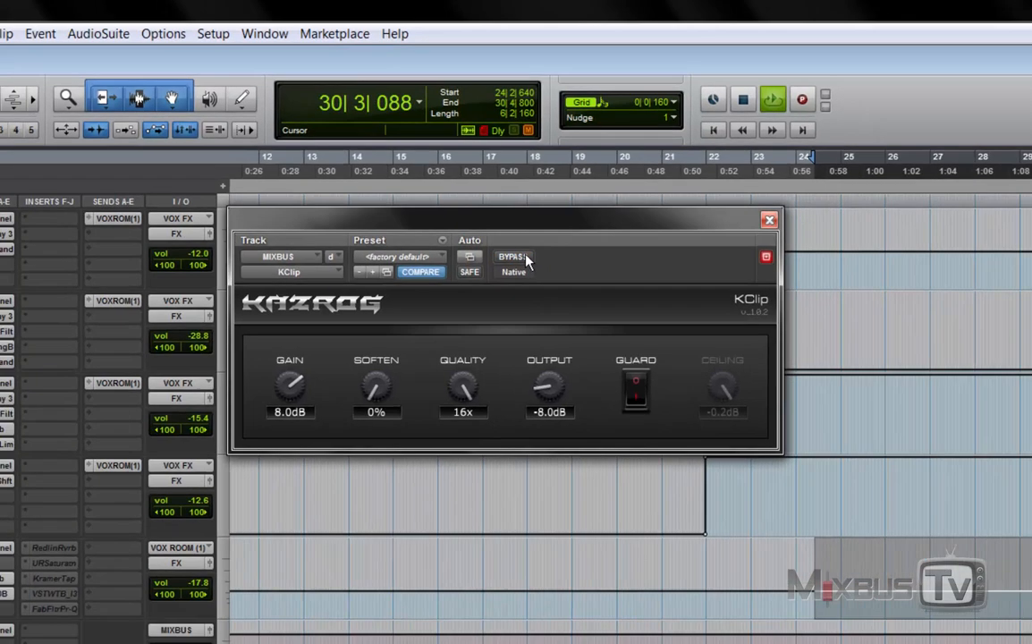
pyautogui.press('space')
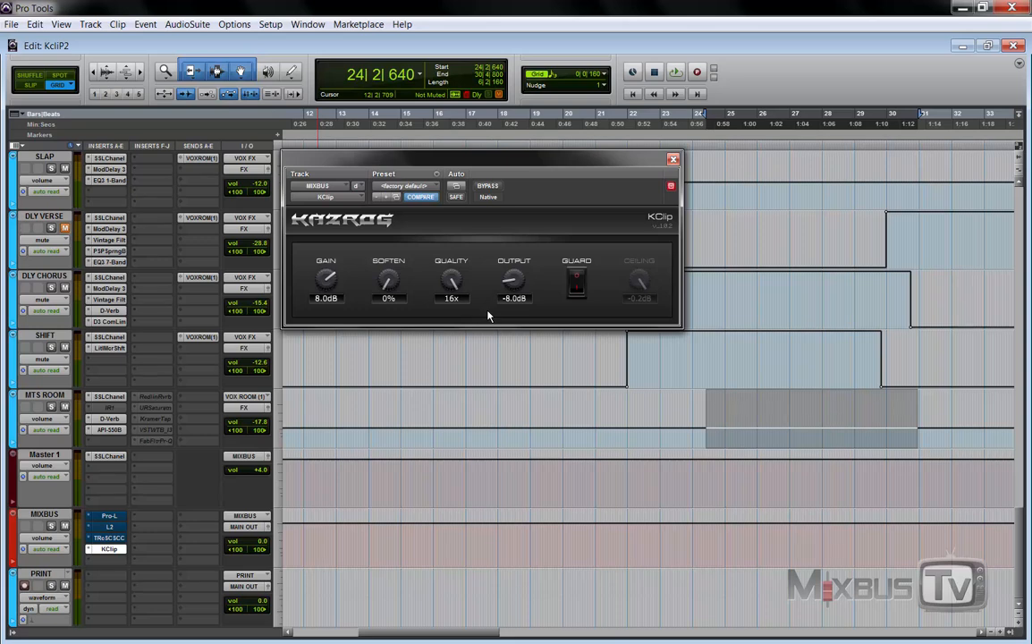
# - Inspect the L2 settings on the MIXBUS track, close its window and open the Pro-L
pyautogui.click(108, 528)
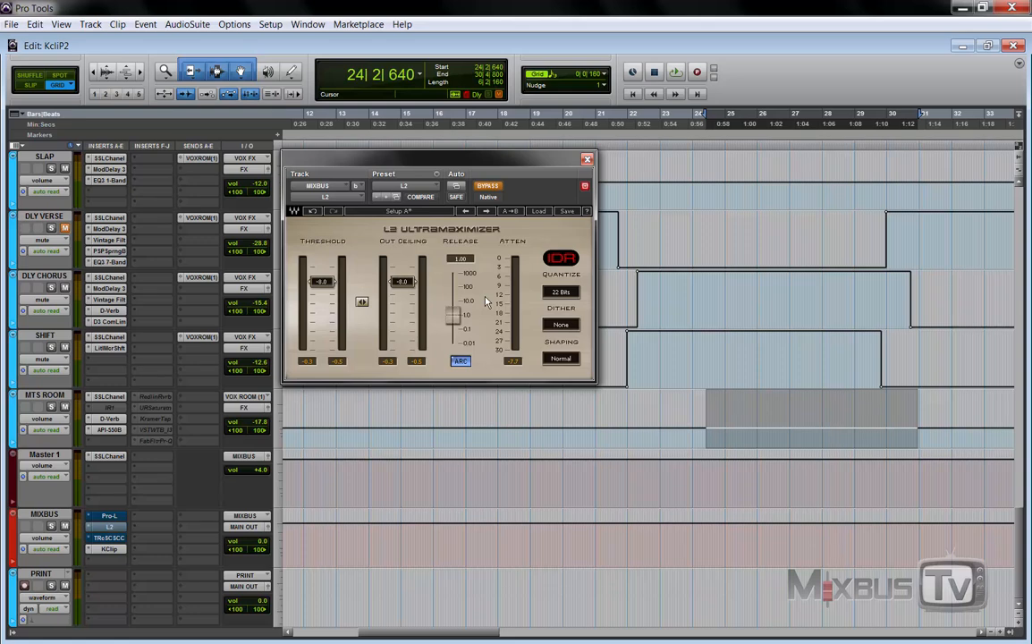
pyautogui.click(586, 159)
pyautogui.click(109, 516)
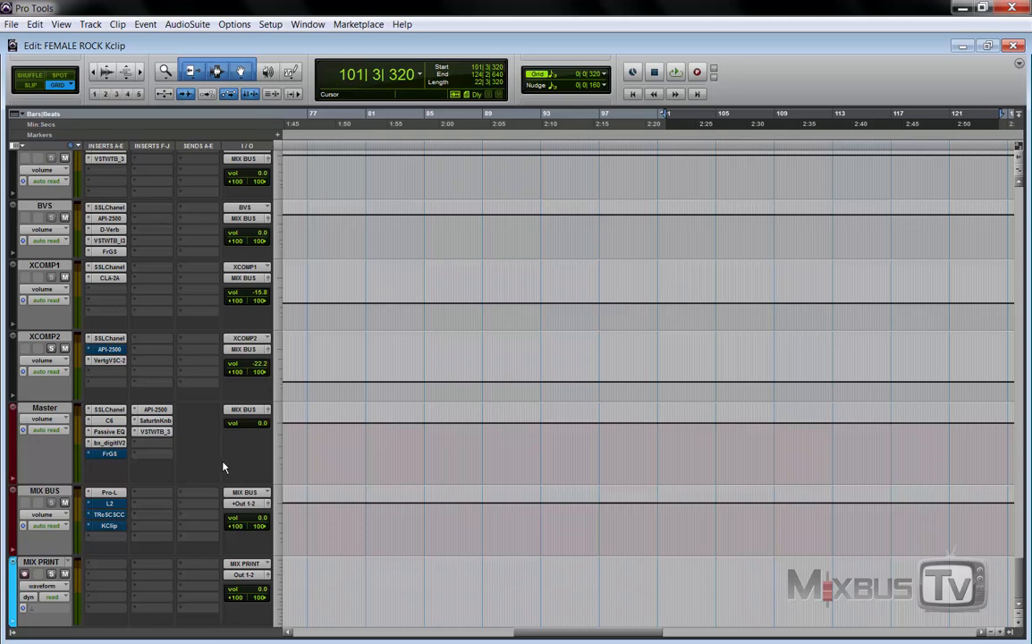
# - Open the Pro-L on MIX BUS, bypass it and play the selected section without any limiting
pyautogui.click(111, 494)
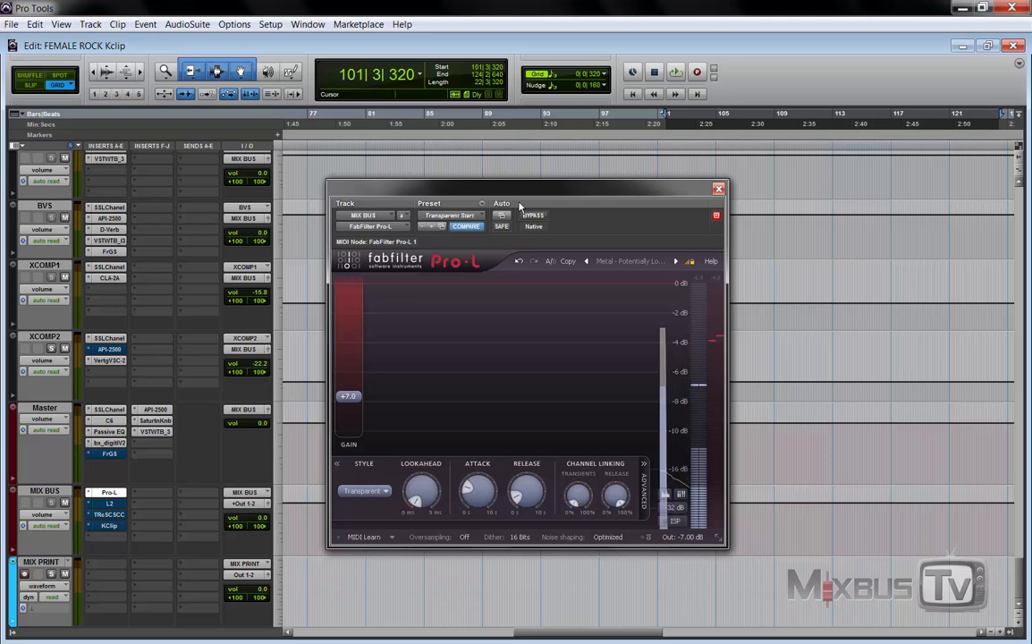
pyautogui.moveTo(517, 183); pyautogui.dragTo(471, 113)
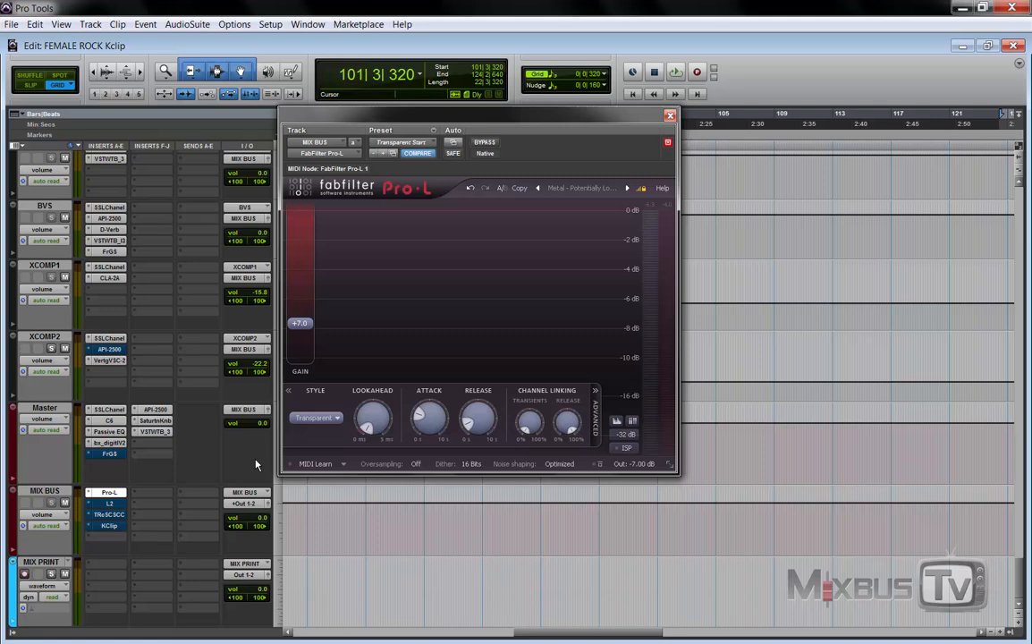
pyautogui.click(484, 142)
pyautogui.press('space')
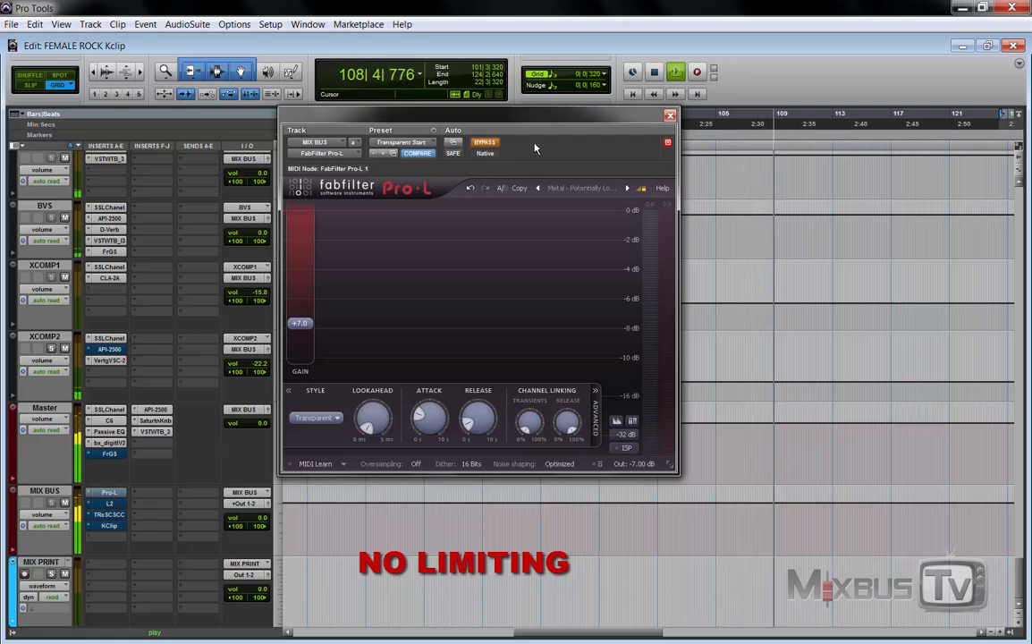
pyautogui.press('space')
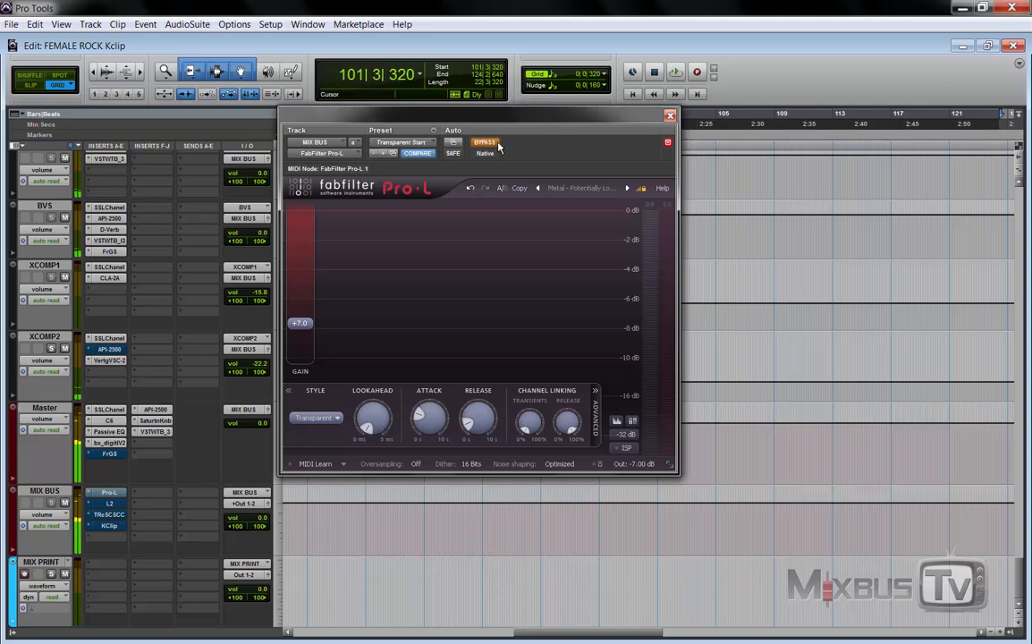
# - Audition the selected section through the MIX BUS Pro-L, L2 and T-RackS Soft-Clipper, engaging one plug-in at a time
pyautogui.click(505, 145)
pyautogui.press('space')
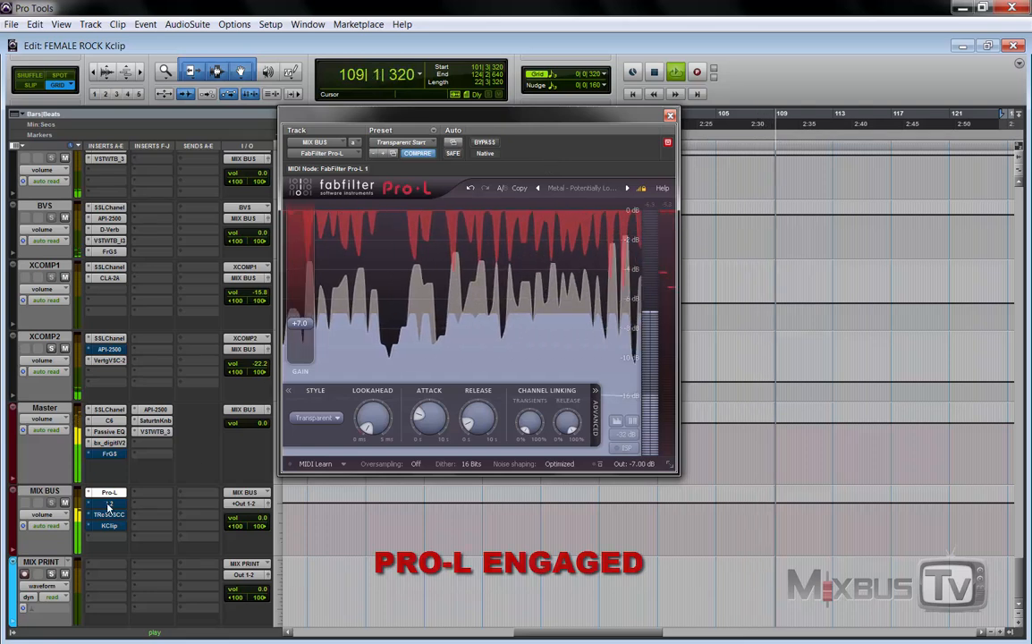
pyautogui.press('space')
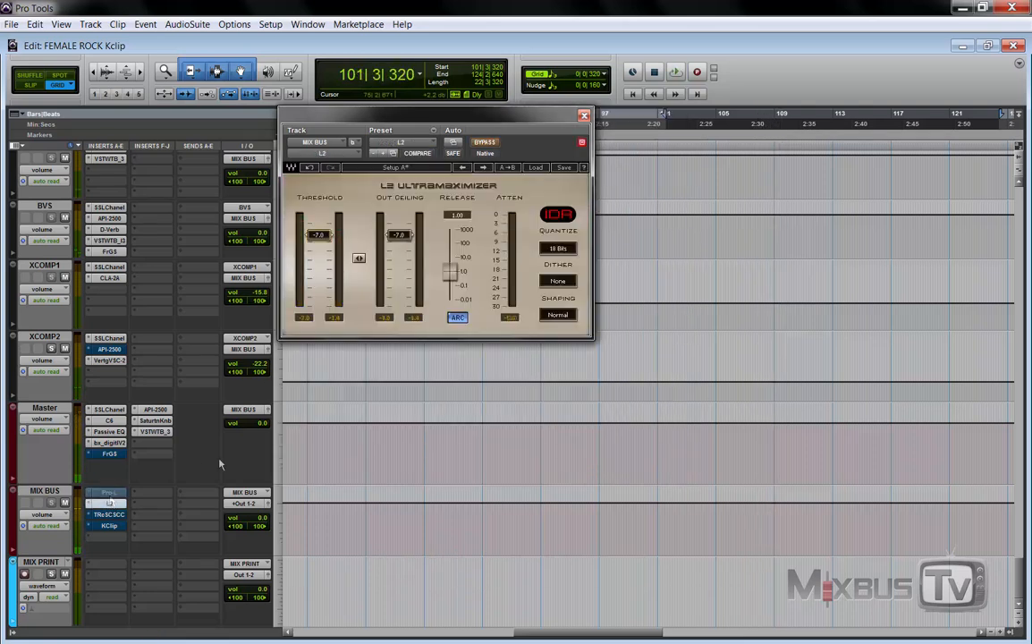
pyautogui.press('space')
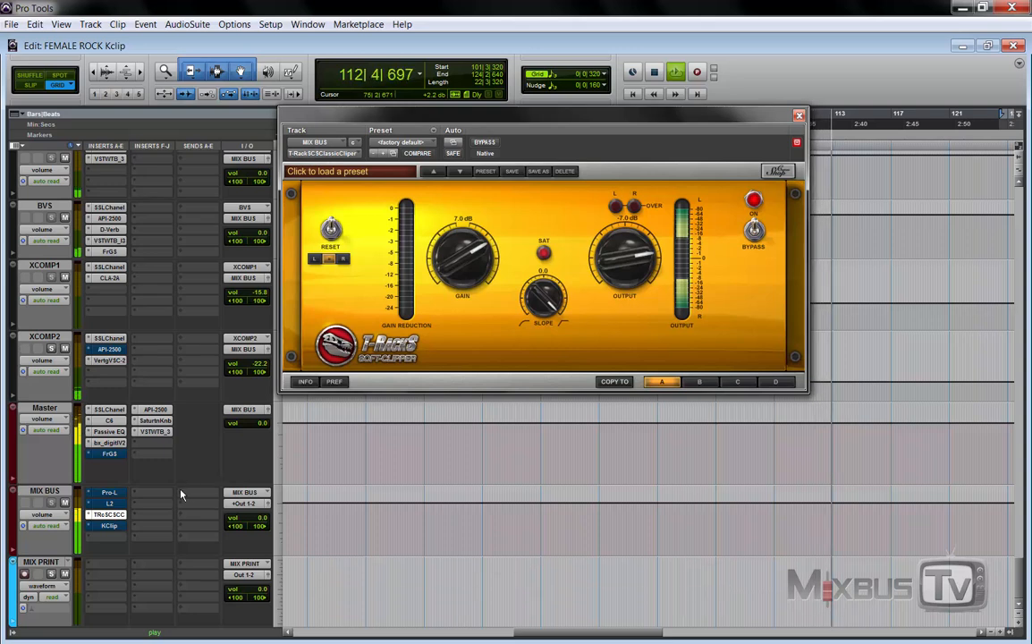
pyautogui.press('space')
# - Engage KClip on MIX BUS in place of the T-RackS Soft-Clipper and play the selected section through it
pyautogui.click(109, 526)
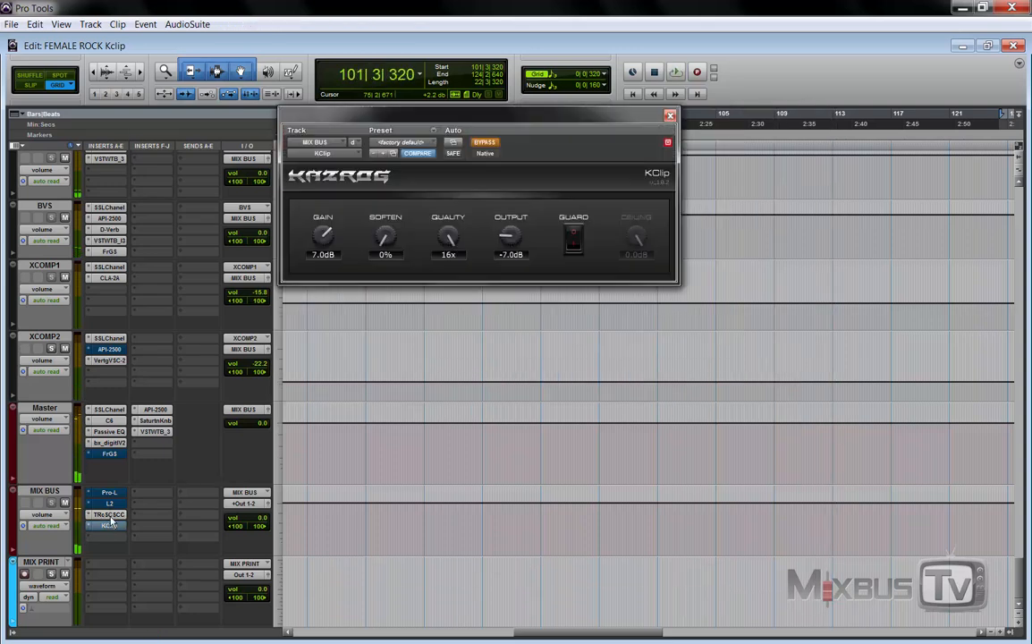
pyautogui.keyDown('ctrl'); pyautogui.click(109, 525); pyautogui.keyUp('ctrl')
pyautogui.press('space')
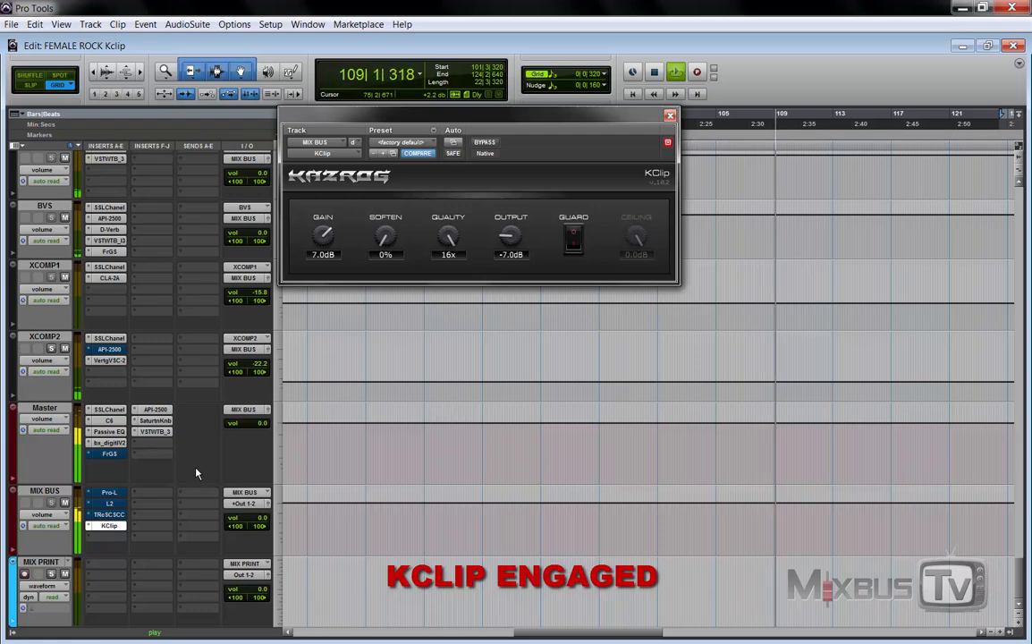
pyautogui.press('space')
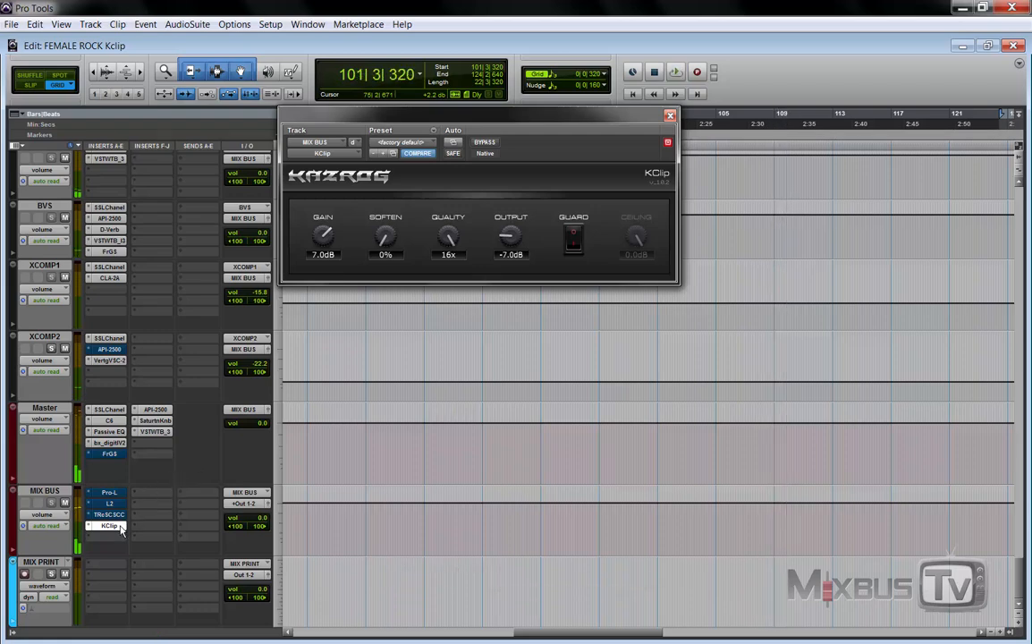
# - Play the selected section while switching the KClip bypass on and off to compare it with the unprocessed mix
pyautogui.press('space')
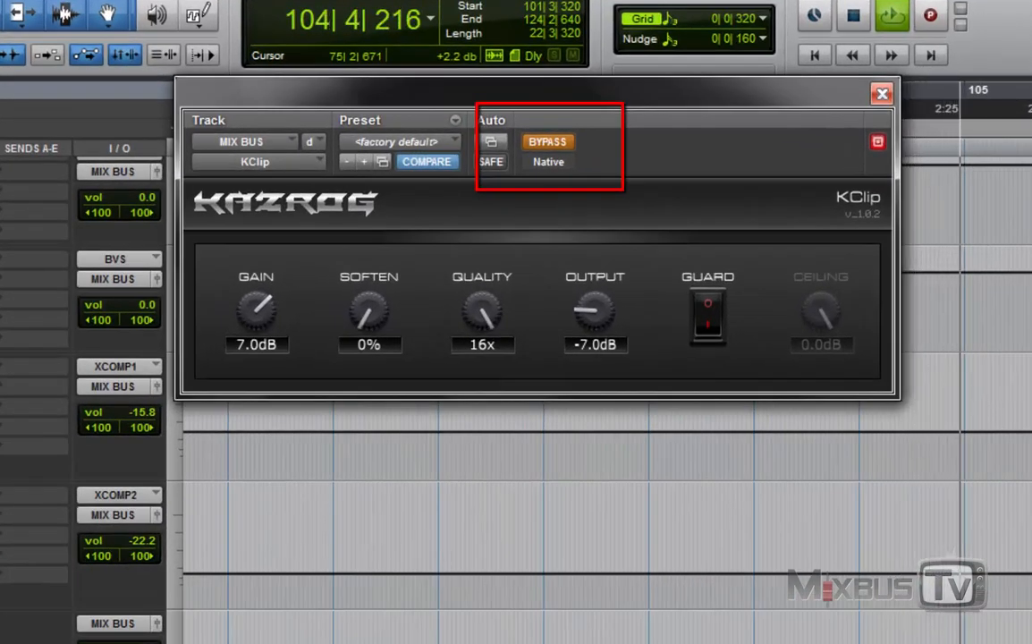
pyautogui.click(547, 141)
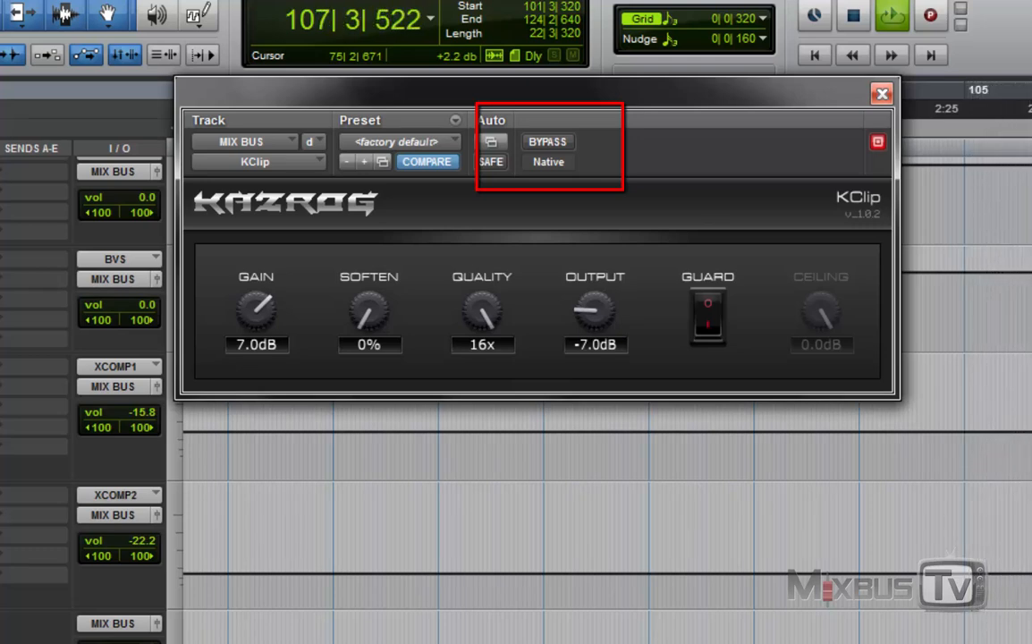
pyautogui.click(547, 142)
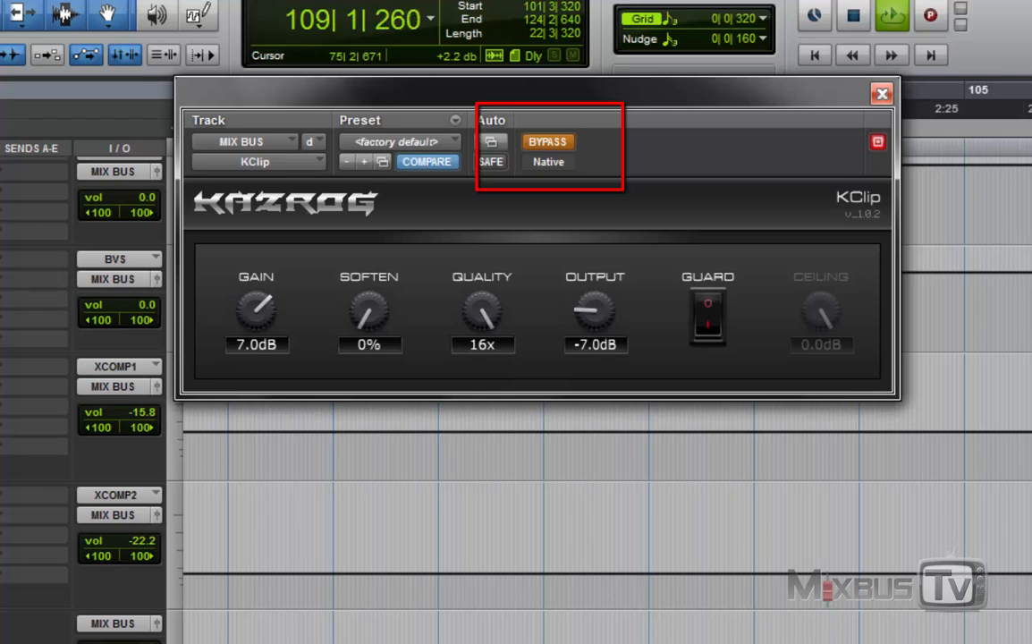
pyautogui.click(547, 141)
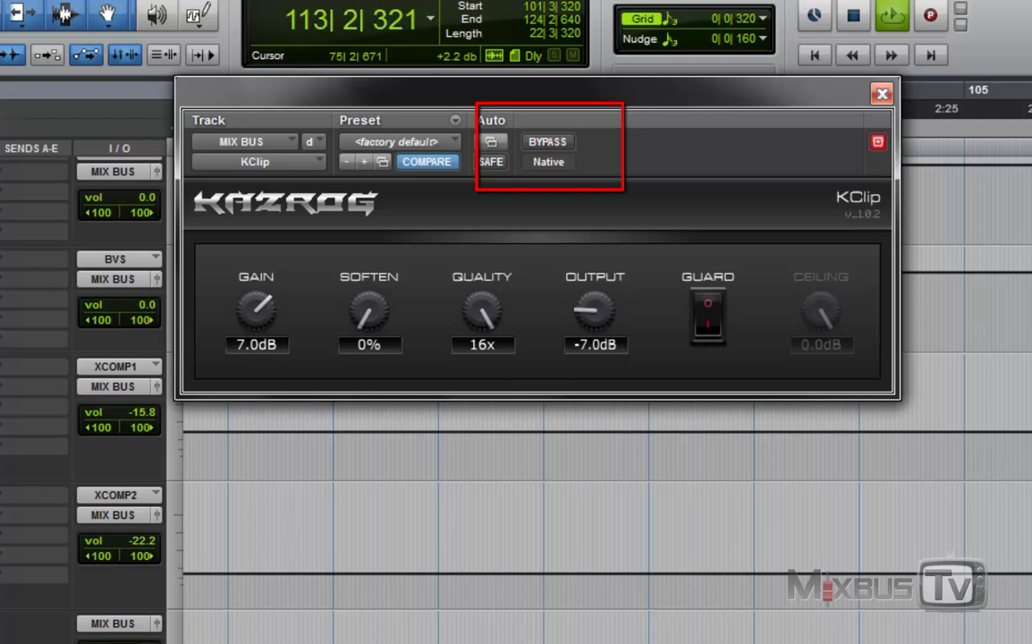
pyautogui.click(547, 141)
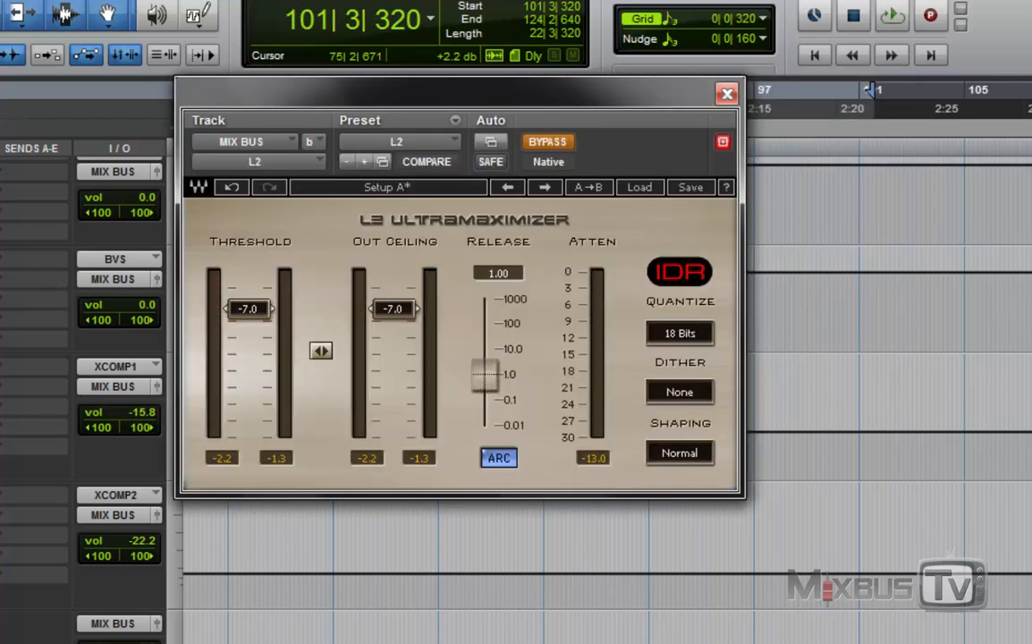
# - Engage the MIX BUS L2 and toggle its bypass during playback of the selected section, closing the L2 window at the end
pyautogui.click(547, 141)
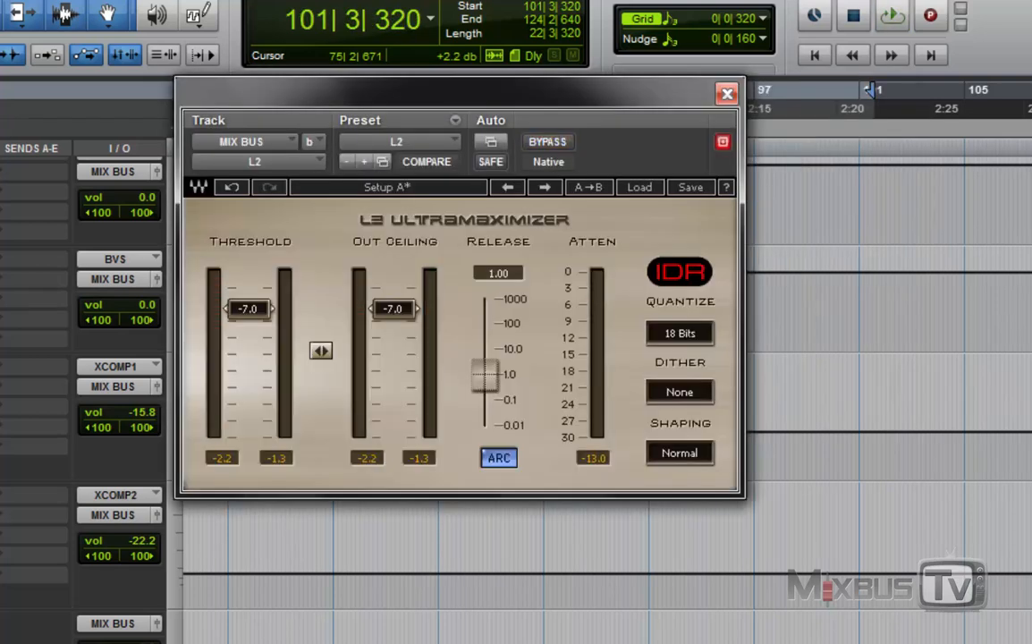
pyautogui.press('space')
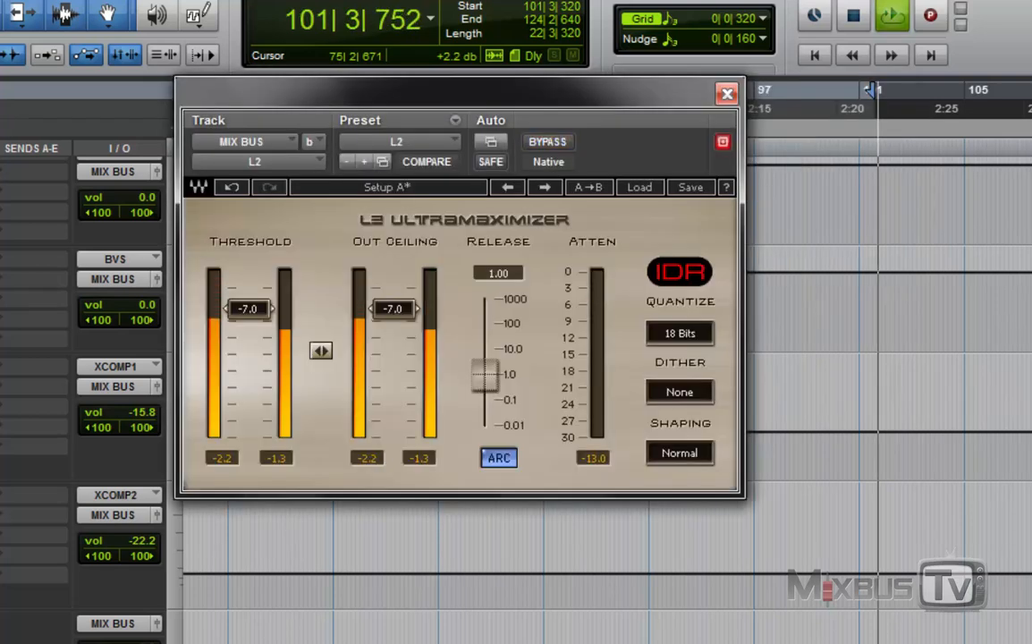
pyautogui.click(546, 145)
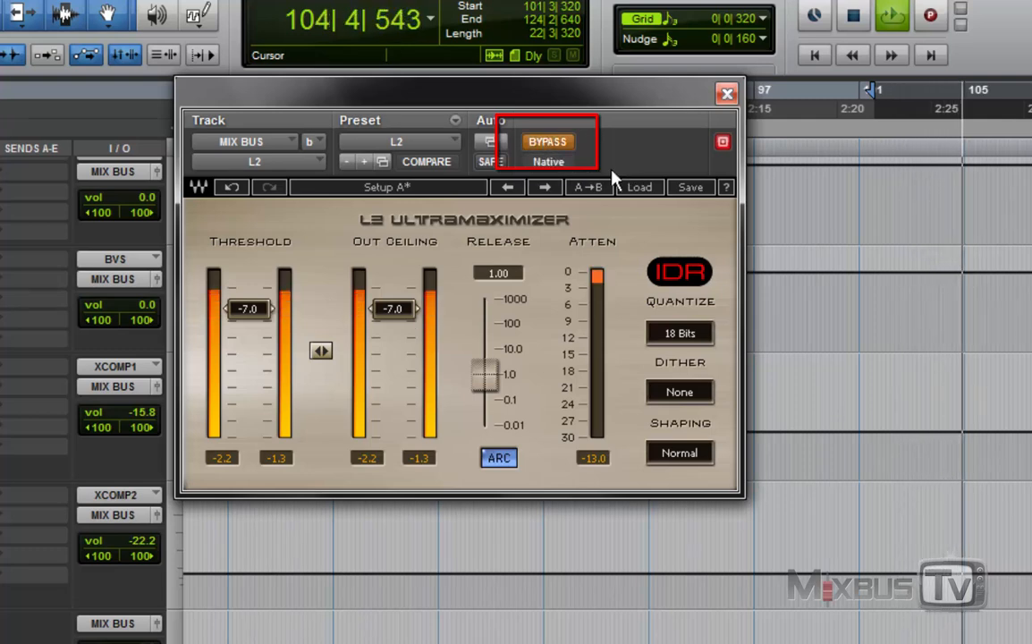
pyautogui.click(546, 145)
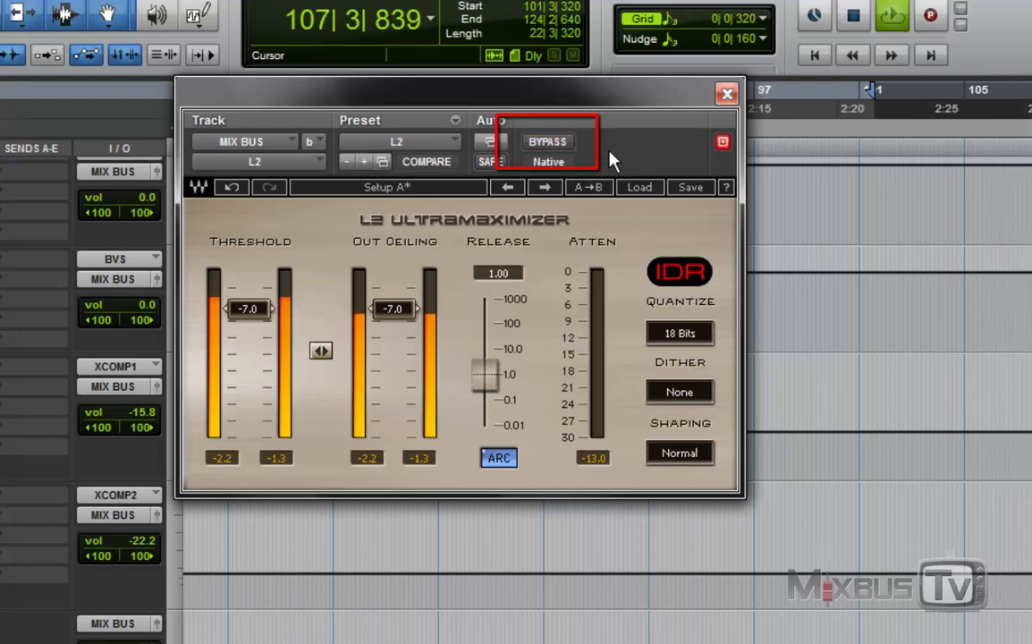
pyautogui.press('space')
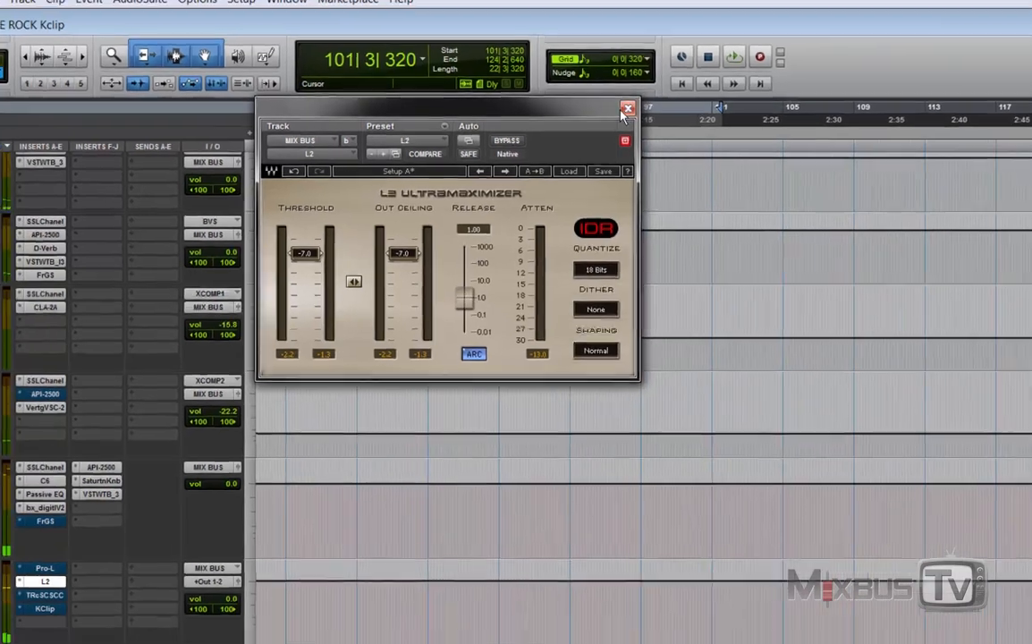
pyautogui.click(625, 109)
pyautogui.click(56, 606)
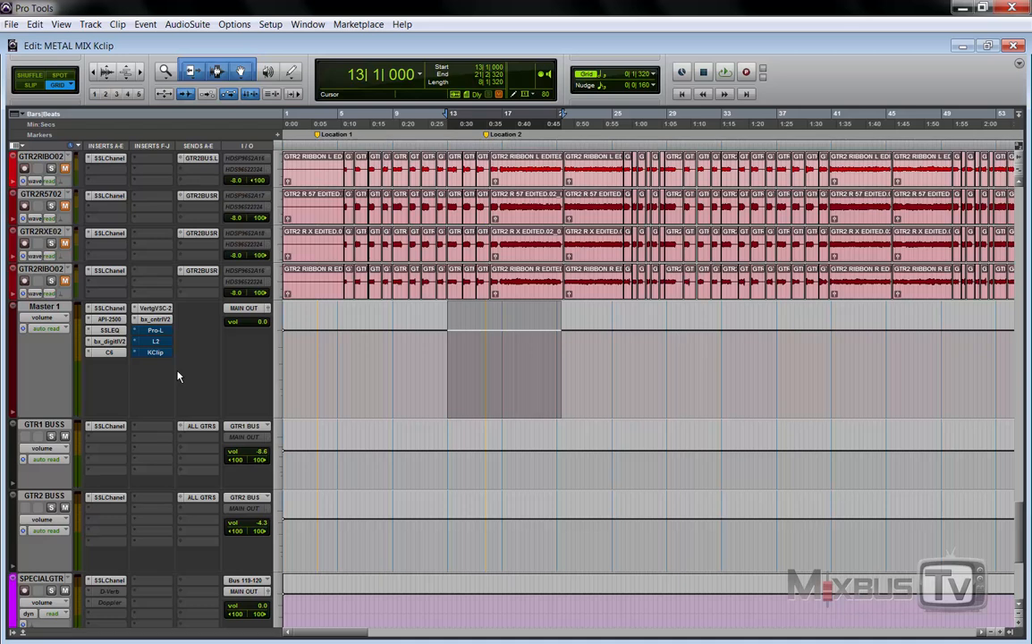
# - In the METAL MIX Kclip session, open the Master 1 Pro-L and toggle its bypass while playing bars 15 to 22
pyautogui.click(157, 331)
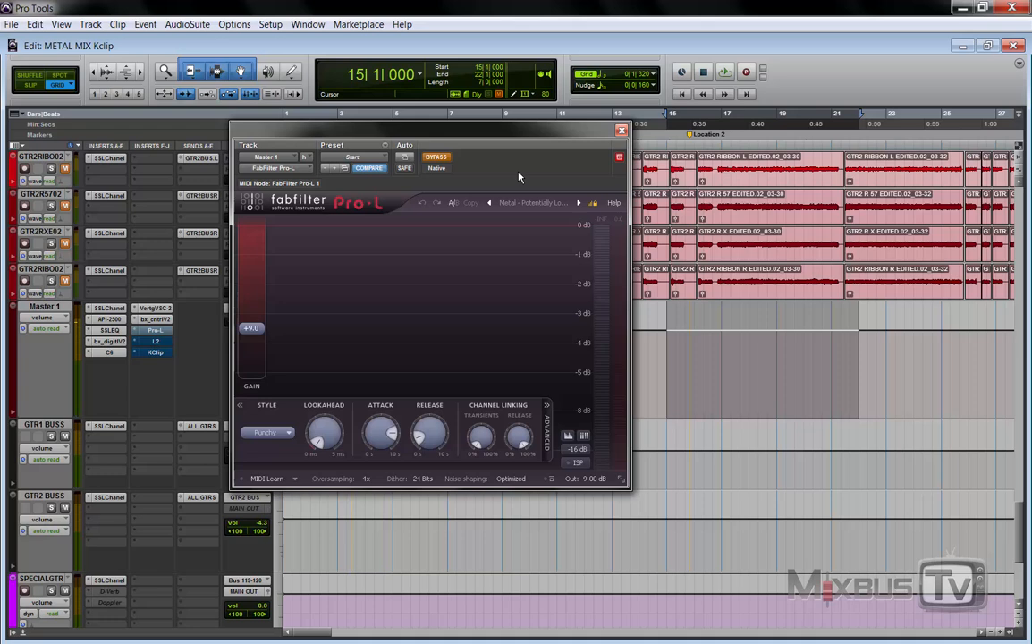
pyautogui.press('space')
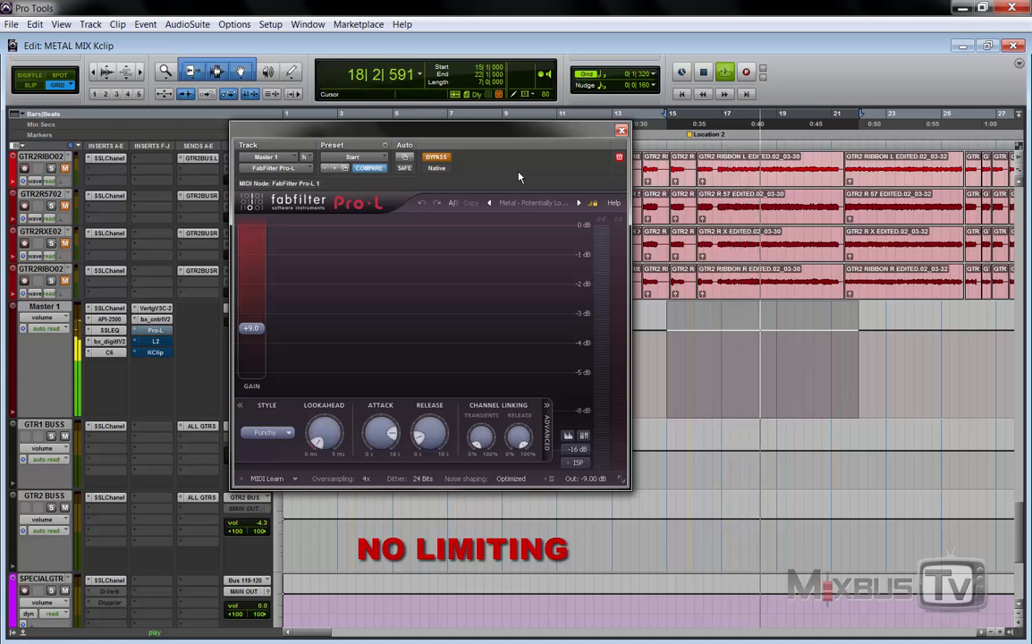
pyautogui.click(435, 156)
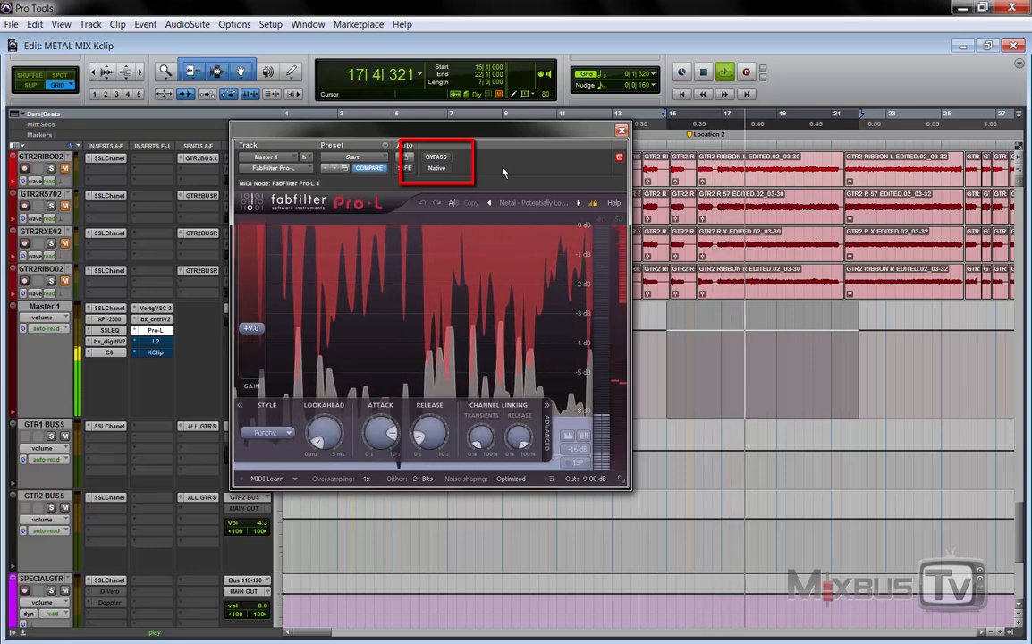
pyautogui.click(436, 157)
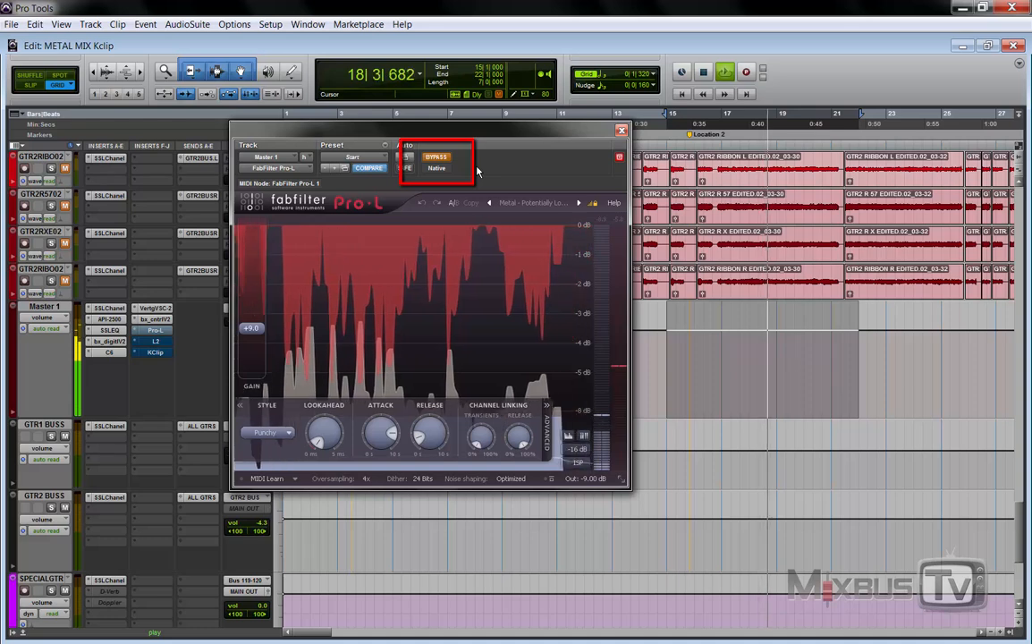
pyautogui.click(436, 158)
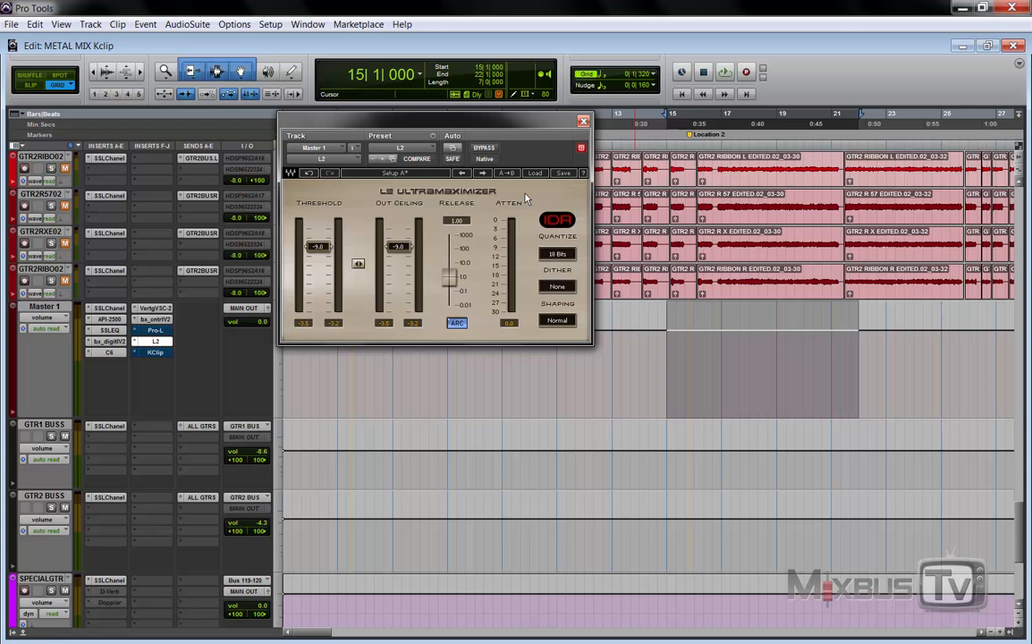
# - Play bars 15 to 22 through the Master 1 L2, toggling its bypass to compare, and stop playback
pyautogui.press('space')
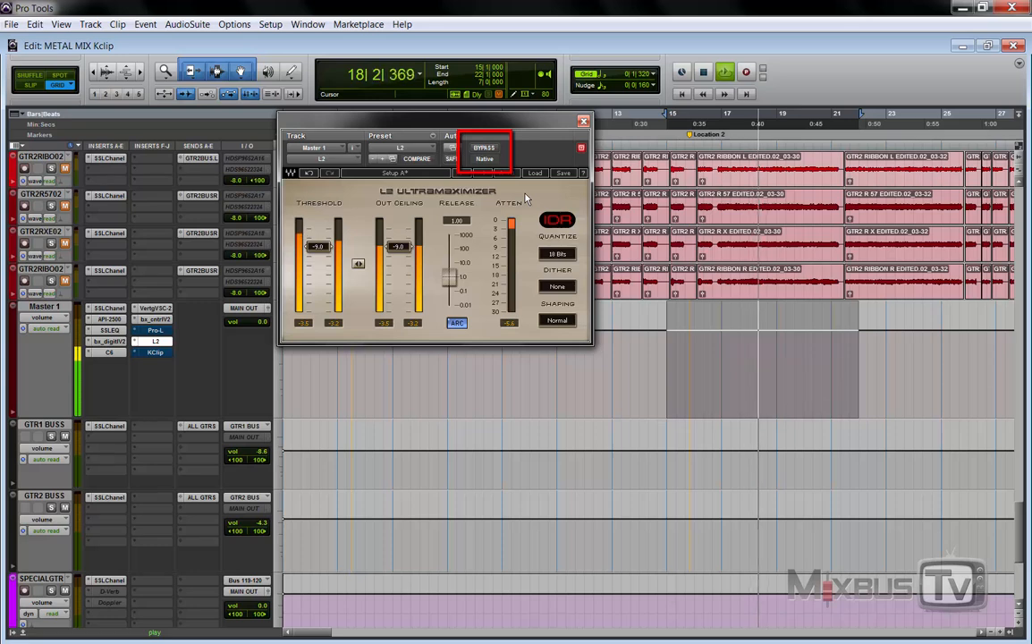
pyautogui.click(488, 150)
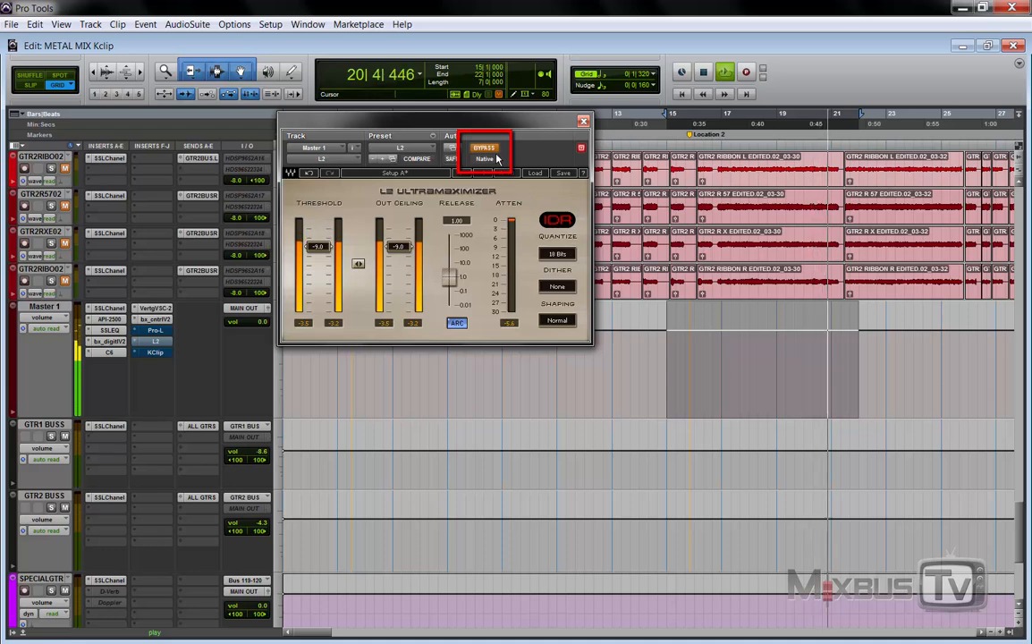
pyautogui.click(488, 148)
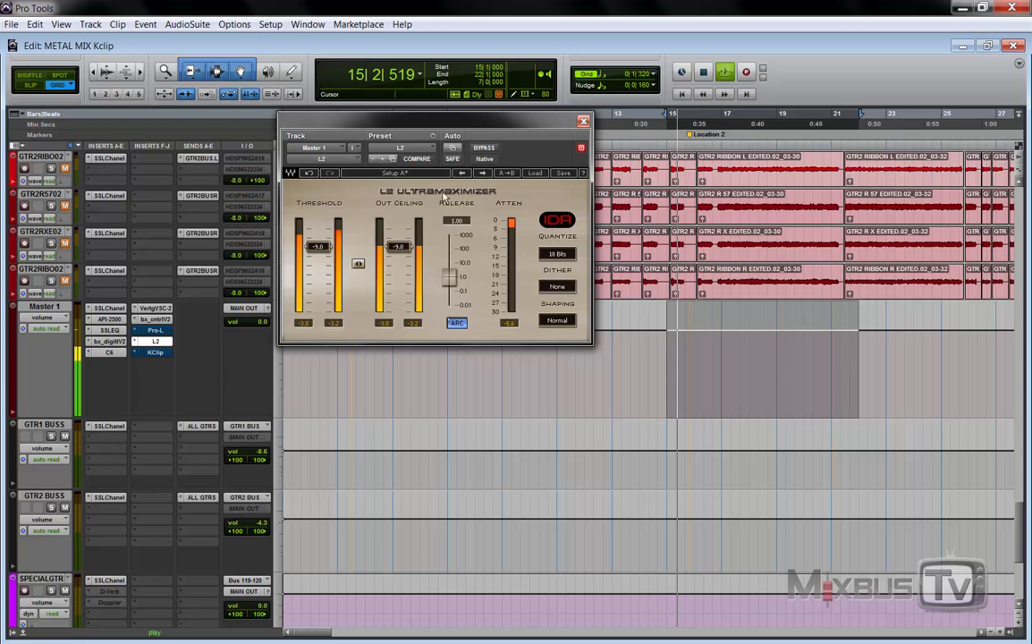
pyautogui.press('space')
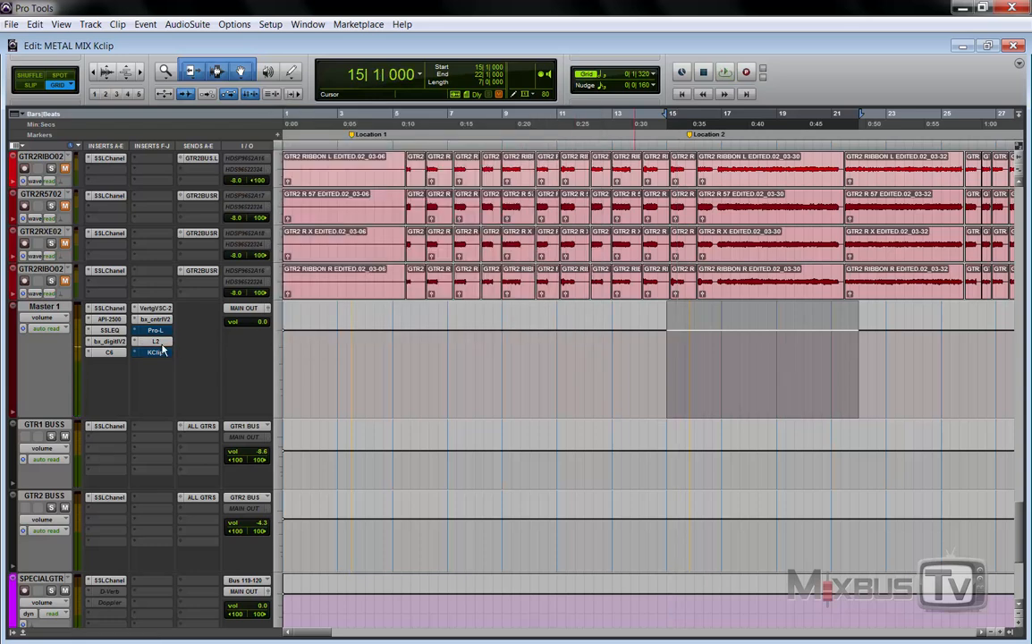
# - Move the KClip insert from Master 1 to GTR1 BUSS and put the T-RackS Soft-Clipper in its place on Master 1
pyautogui.rightClick(155, 352)
pyautogui.moveTo(155, 351); pyautogui.dragTo(155, 425)
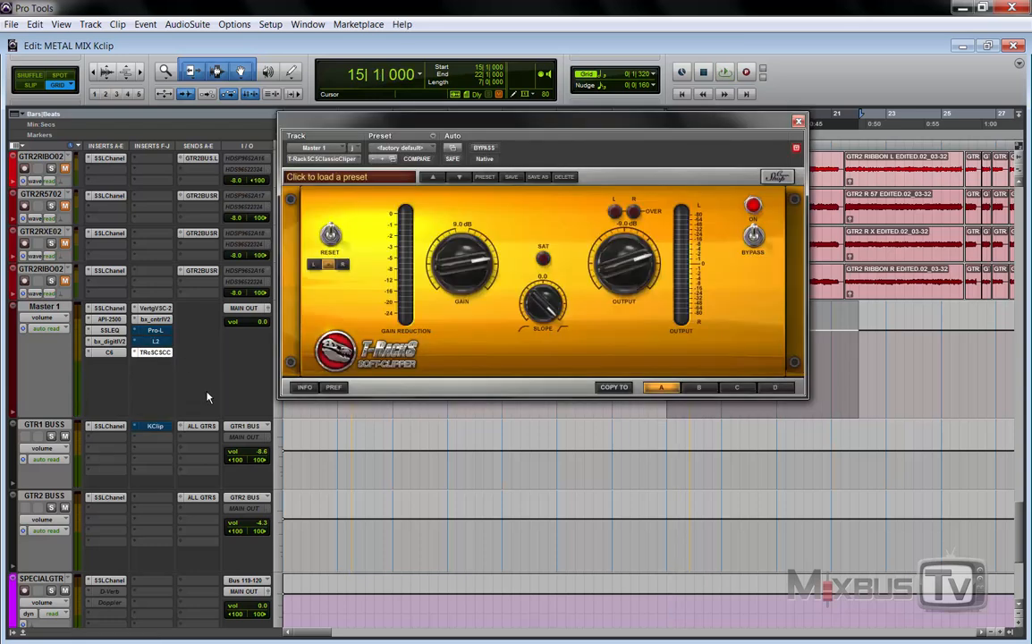
# - Play bars 15 to 22 through the Master 1 T-RackS Soft-Clipper, toggling its bypass to compare, and stop playback
pyautogui.press('space')
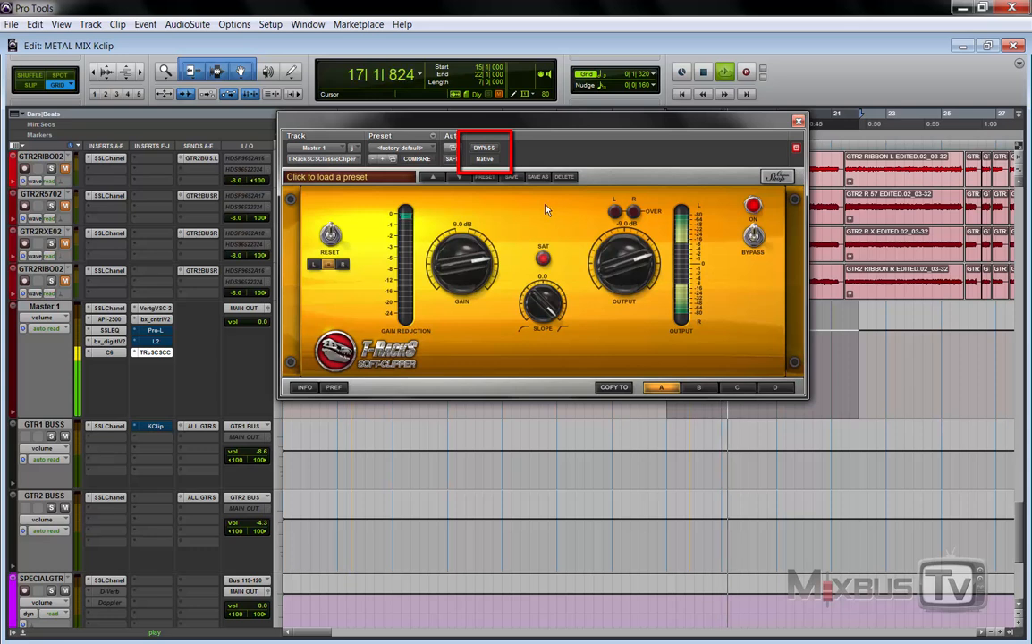
pyautogui.click(487, 150)
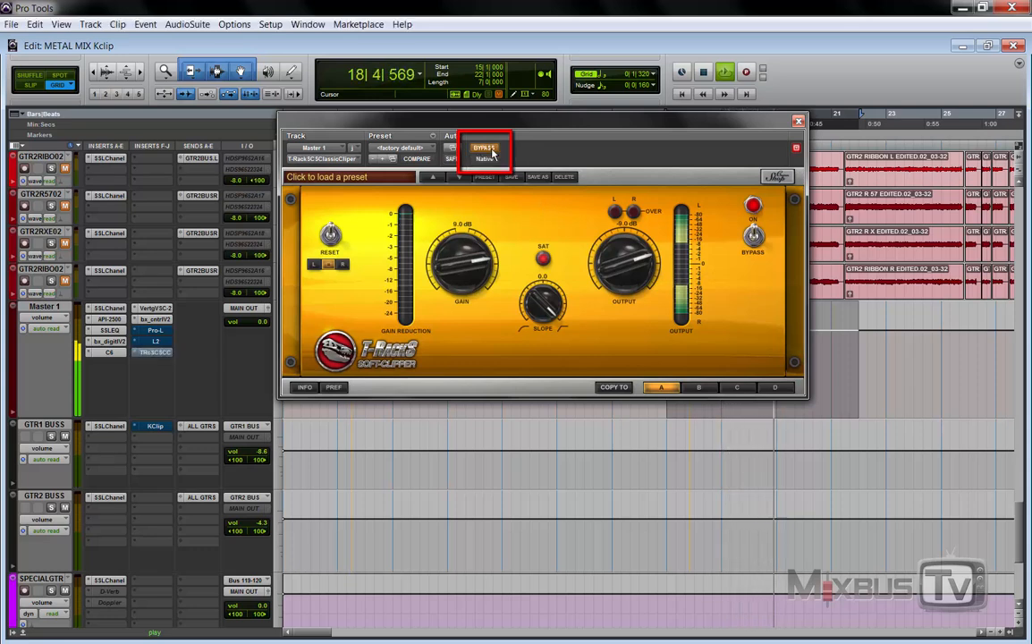
pyautogui.click(488, 150)
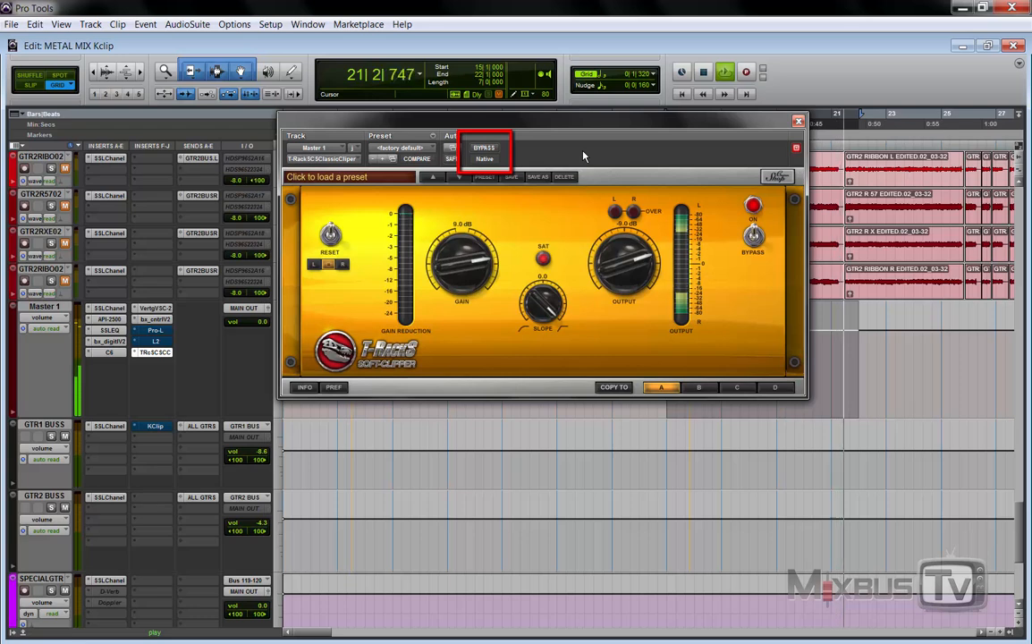
pyautogui.press('space')
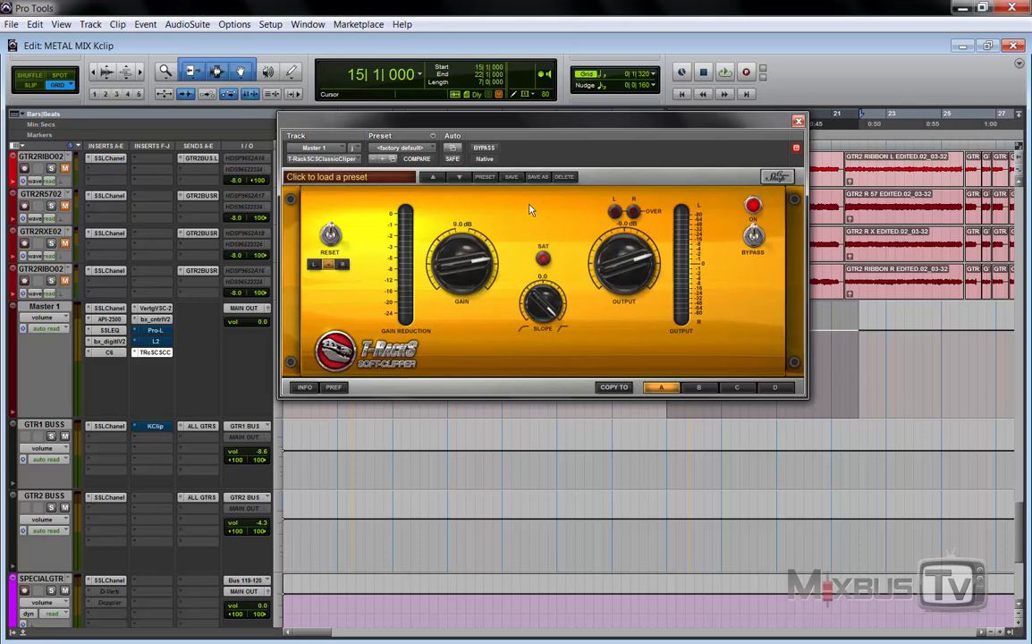
# - Move the T-RackS Soft-Clipper from Master 1 to GTR1 BUSS, and open the KClip put back in its place on Master 1
pyautogui.rightClick(160, 354)
pyautogui.click(215, 333)
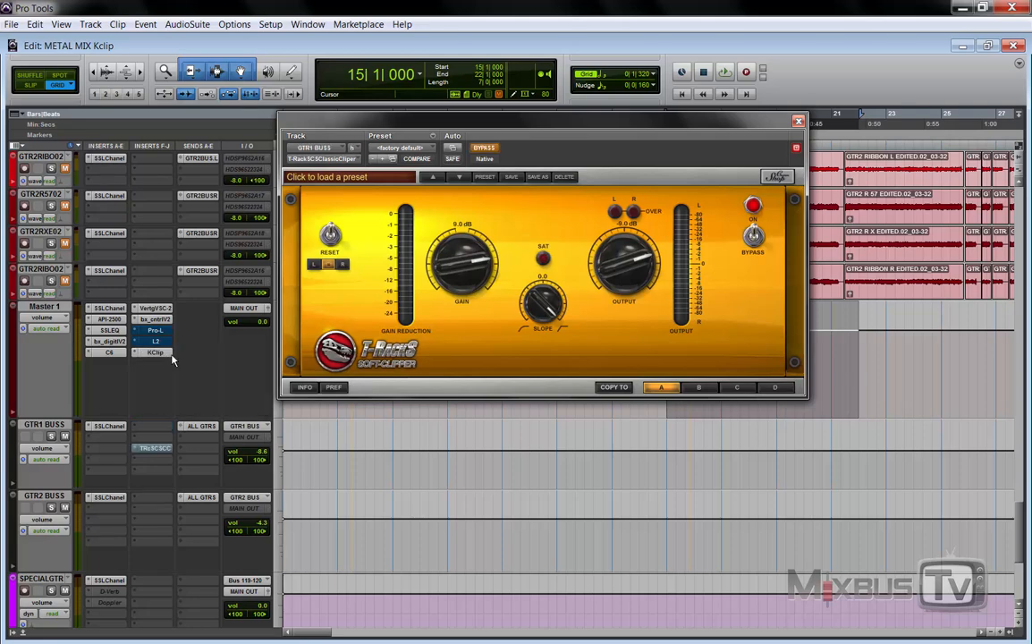
pyautogui.click(170, 355)
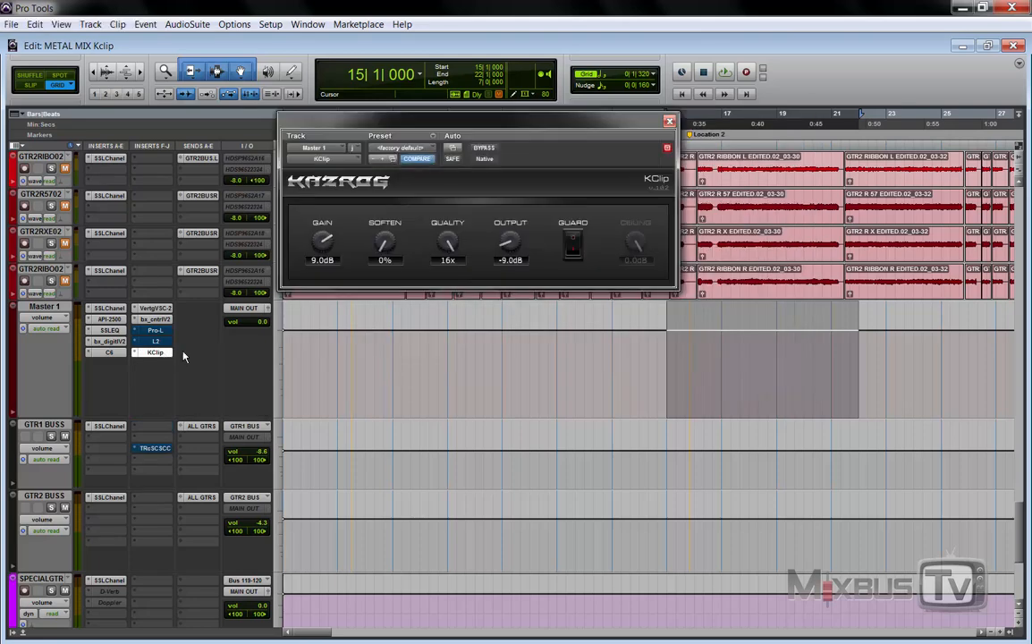
# - Play bars 15 to 22 through the Master 1 KClip, toggling its bypass to compare, and stop playback
pyautogui.press('space')
pyautogui.click(490, 150)
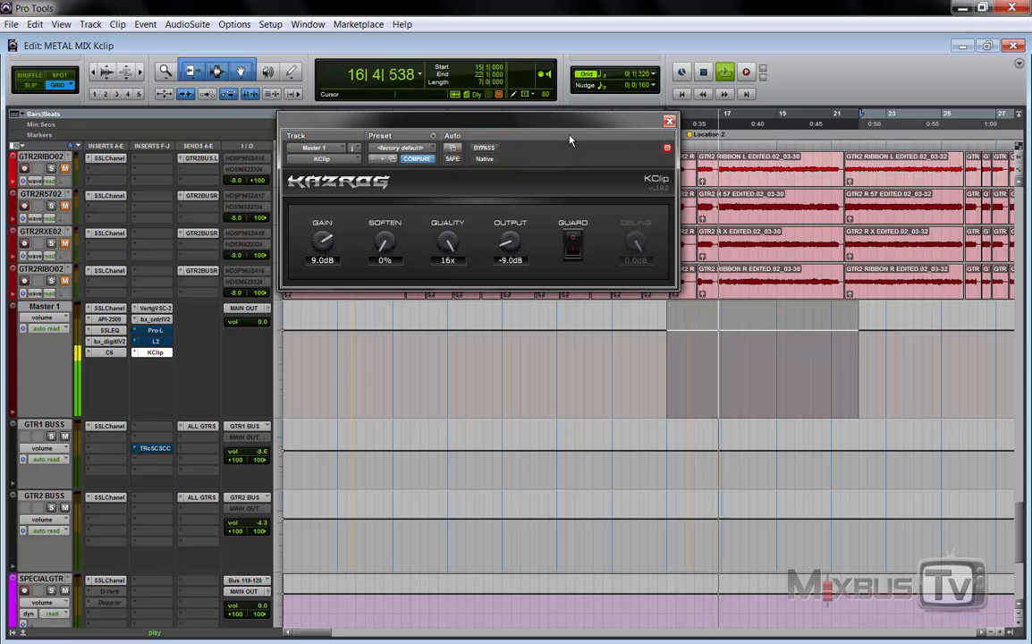
pyautogui.moveTo(570, 124); pyautogui.dragTo(570, 159)
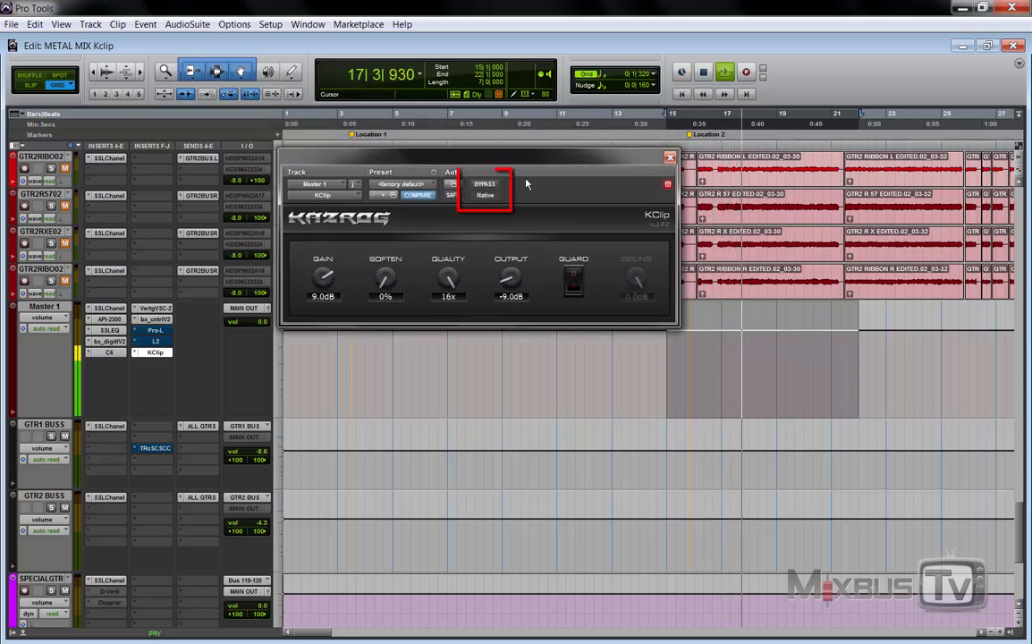
pyautogui.click(490, 185)
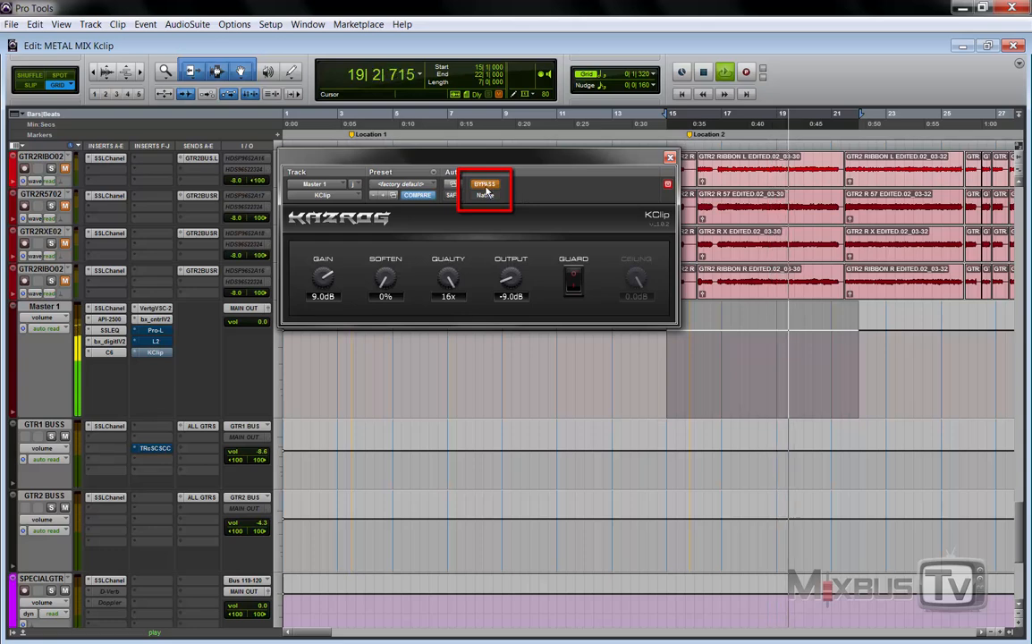
pyautogui.click(491, 187)
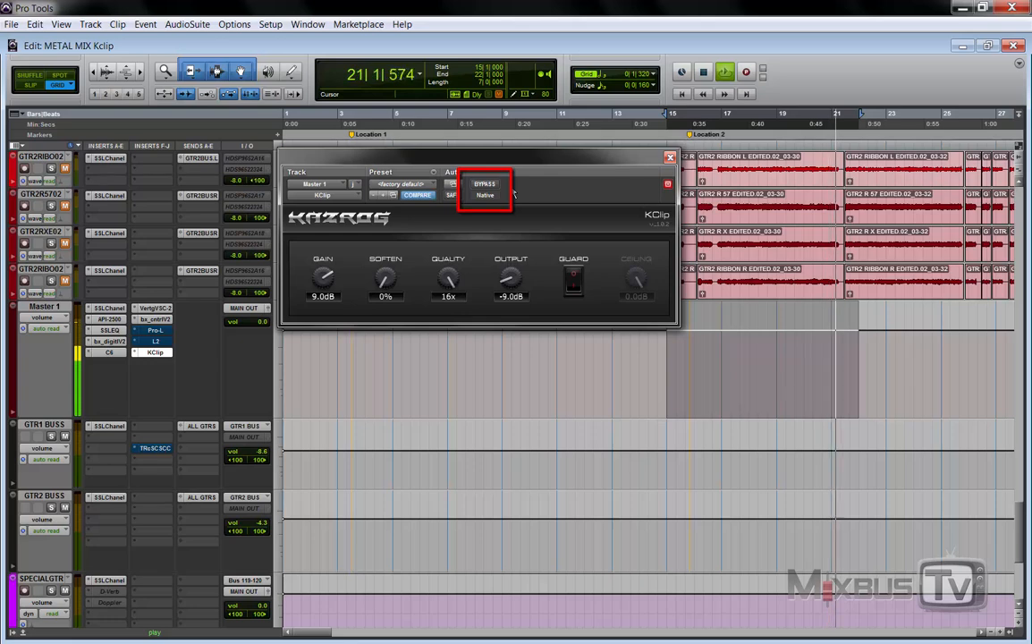
pyautogui.press('space')
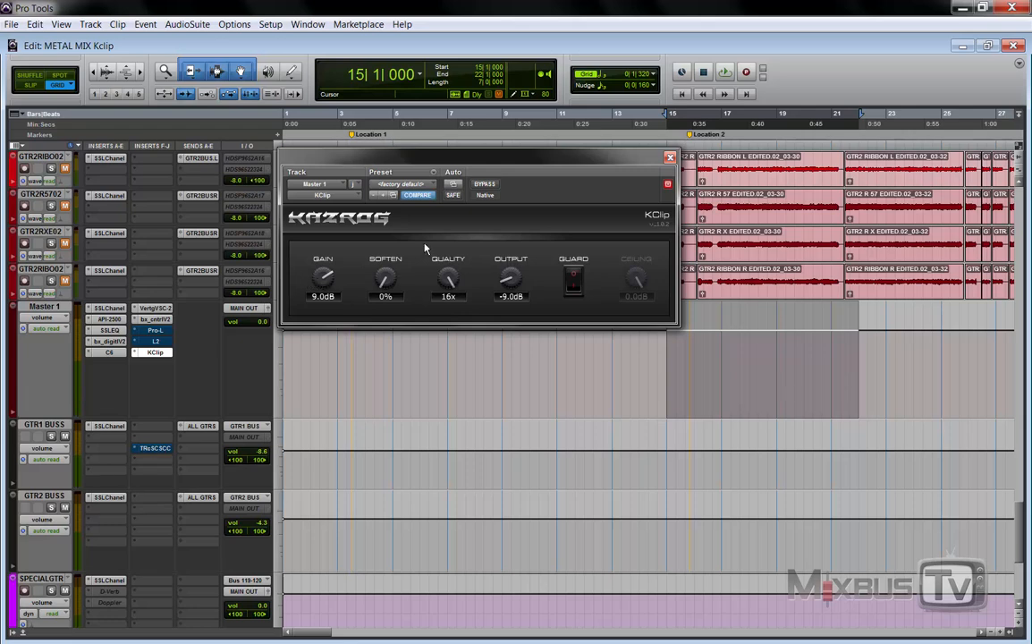
# - Replay bars 15 to 22 starting with KClip bypassed, and switch its bypass on and off repeatedly to compare again
pyautogui.click(484, 184)
pyautogui.press('space')
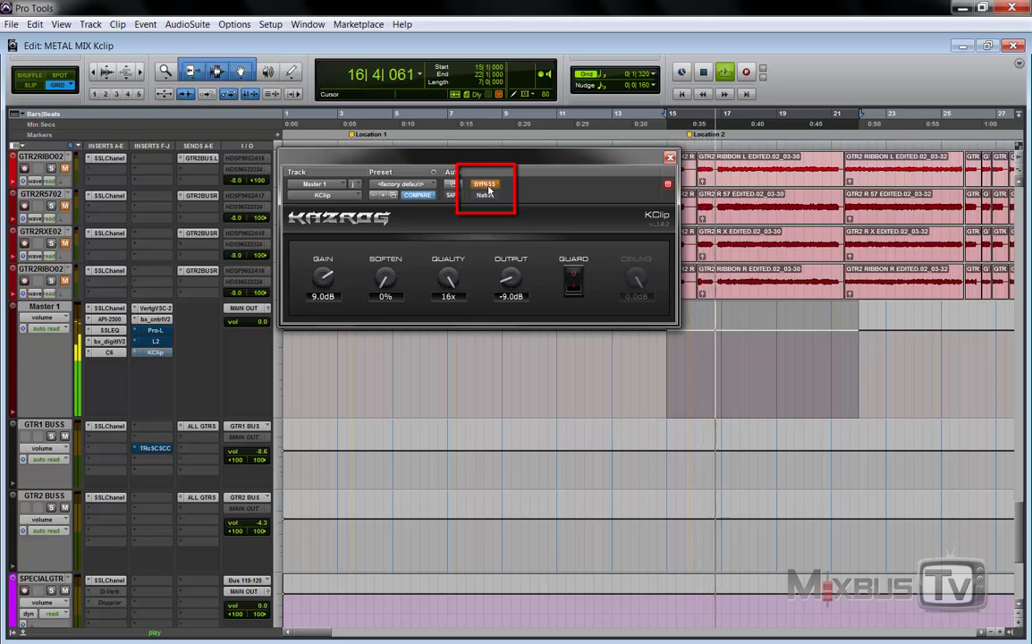
pyautogui.press('space')
pyautogui.click(488, 187)
pyautogui.press('space')
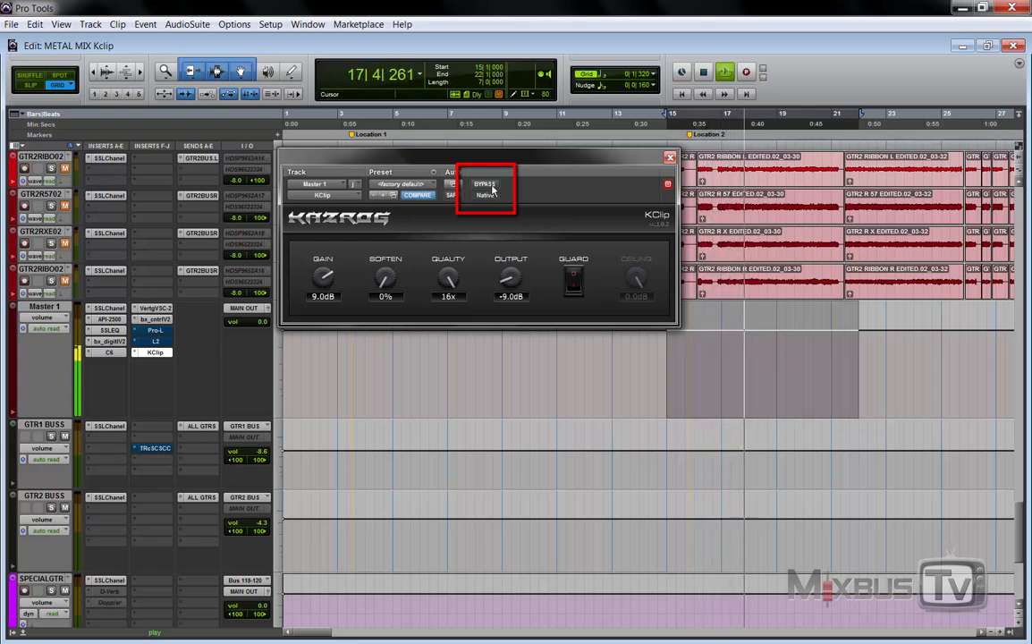
pyautogui.click(492, 186)
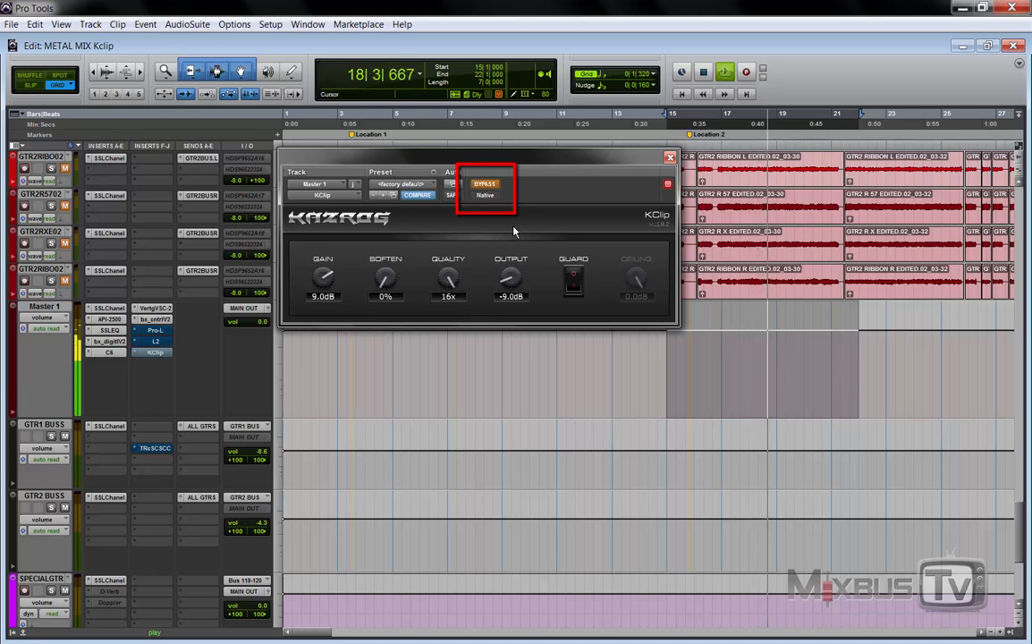
pyautogui.click(488, 186)
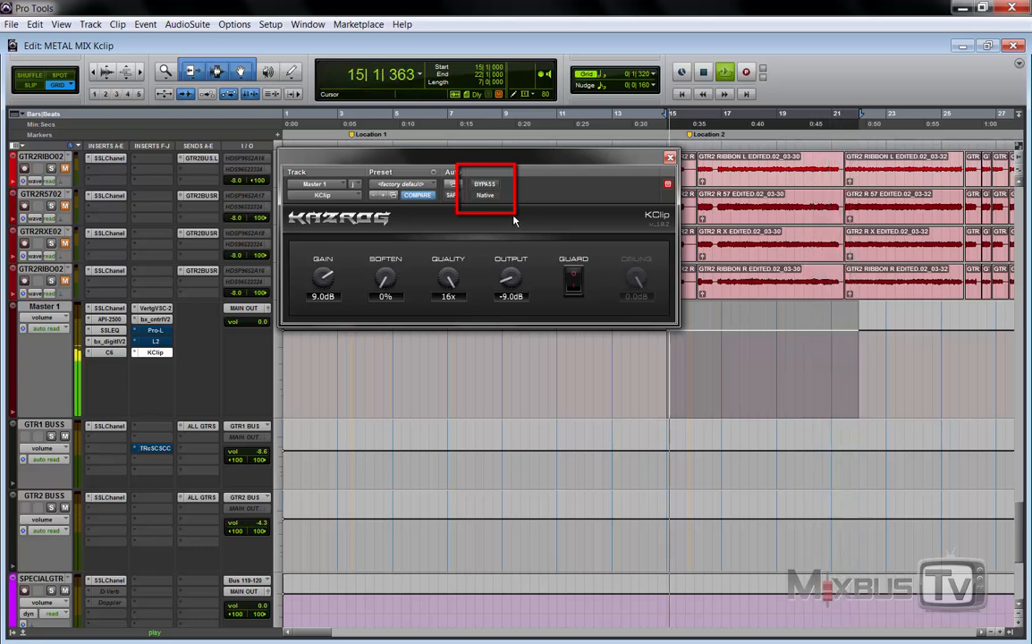
pyautogui.click(490, 186)
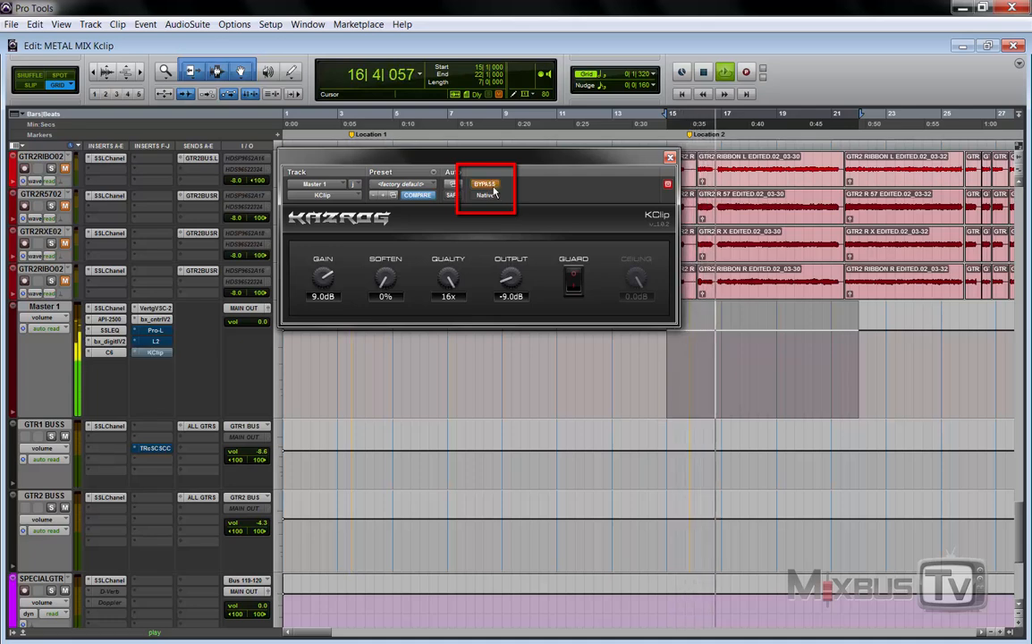
pyautogui.click(492, 188)
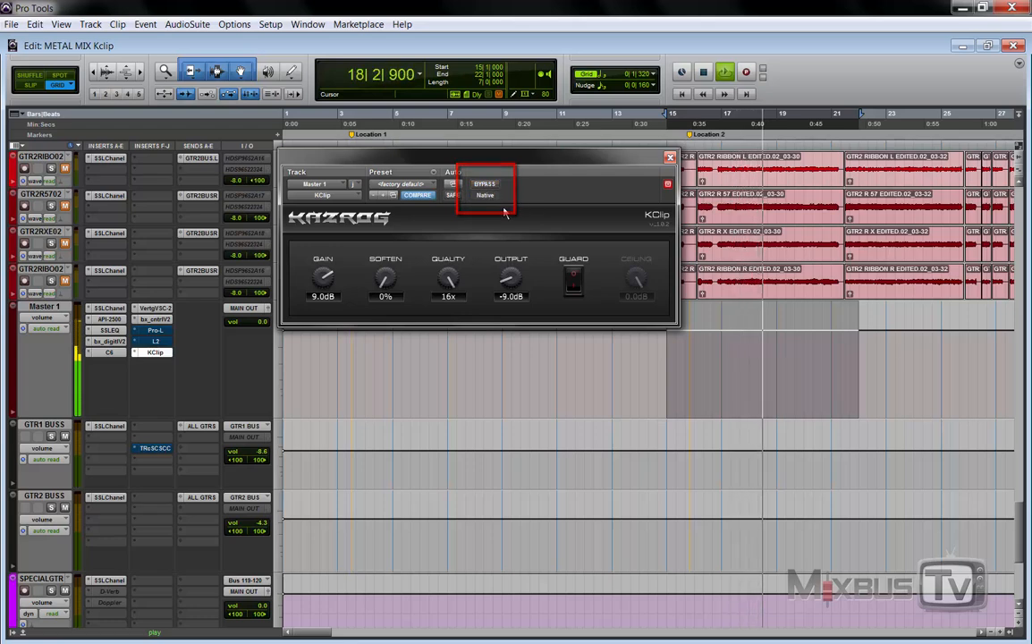
pyautogui.press('space')
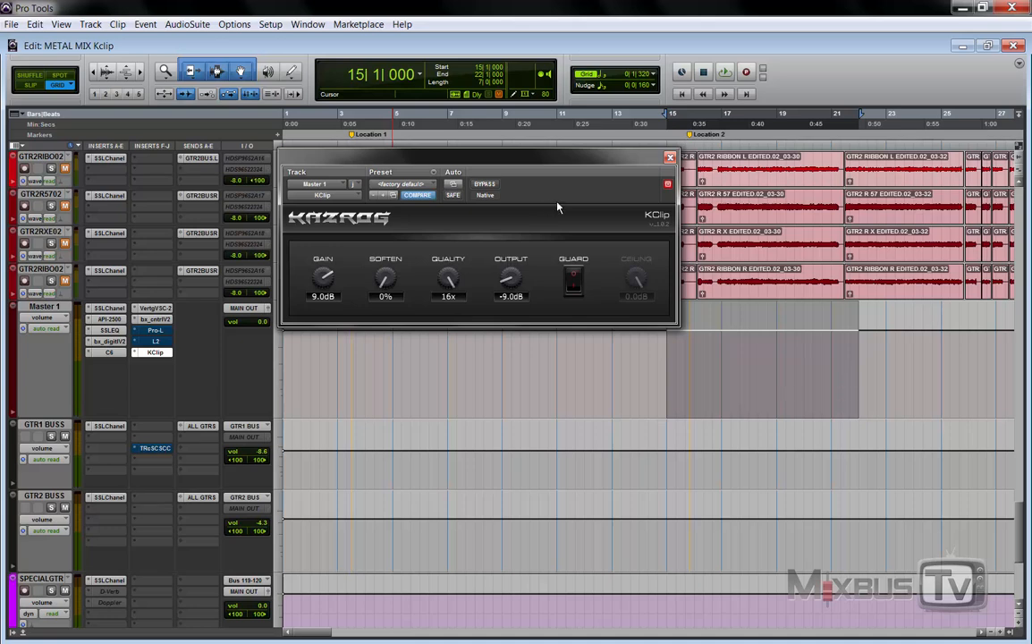
pyautogui.press('space')
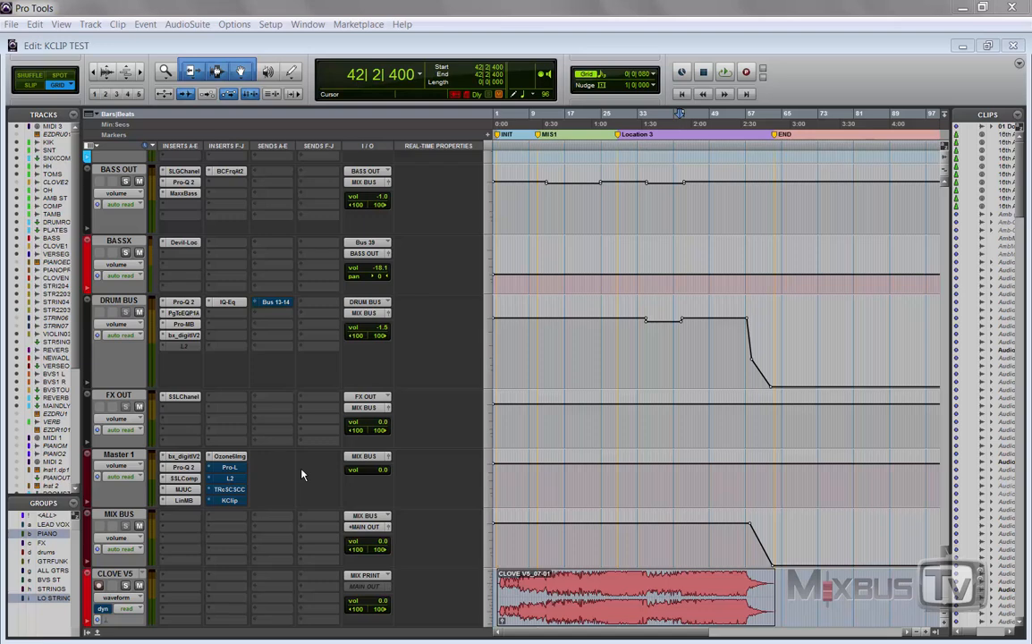
# - In the KCLIP TEST session, open the Master 1 Pro-L and play from bar 42, toggling its bypass to compare
pyautogui.click(230, 468)
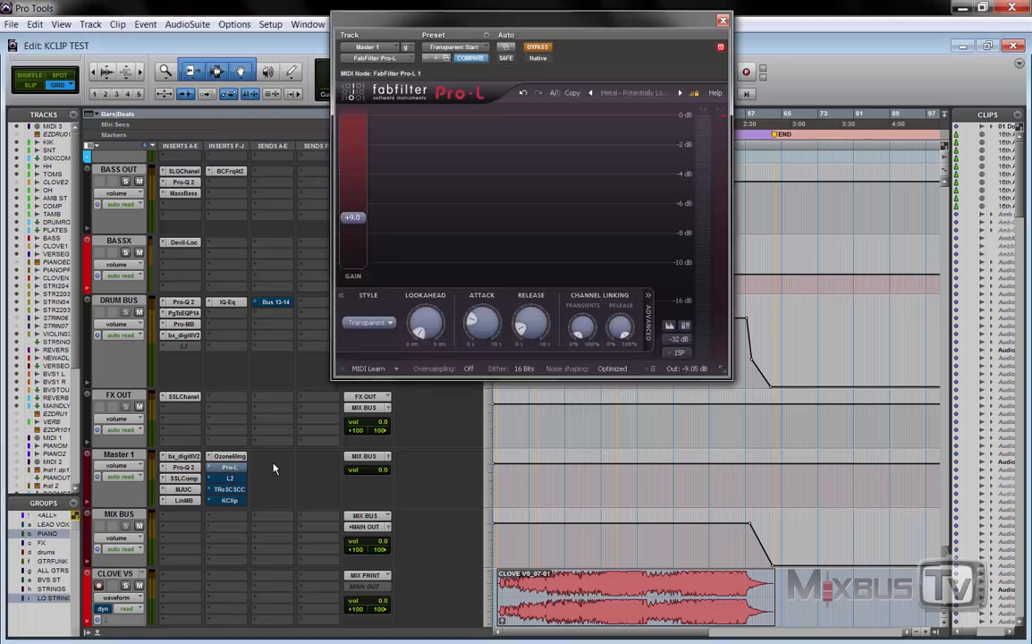
pyautogui.moveTo(546, 27); pyautogui.dragTo(501, 35)
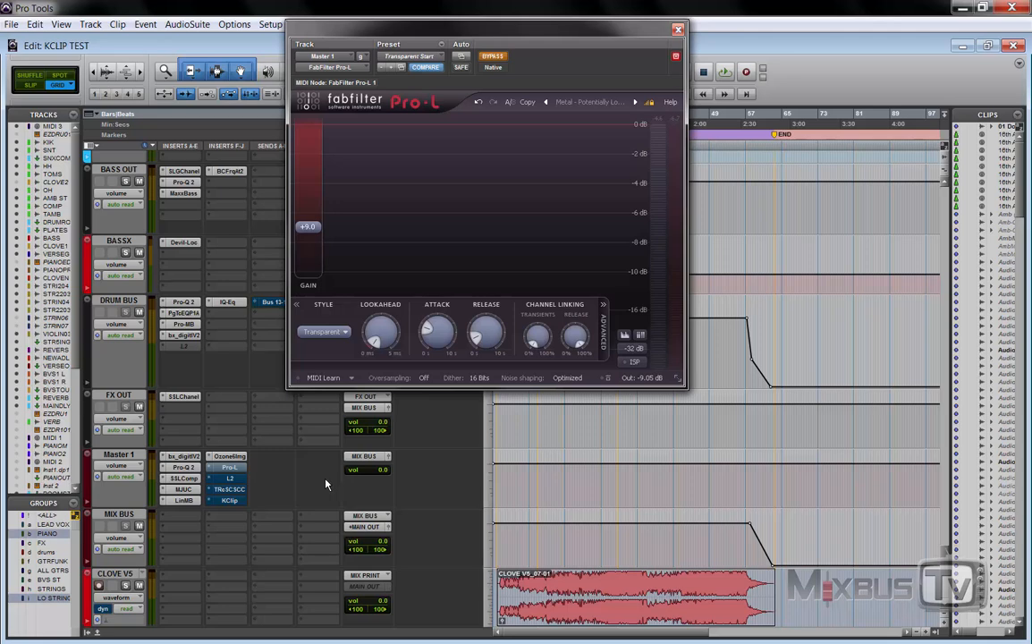
pyautogui.press('space')
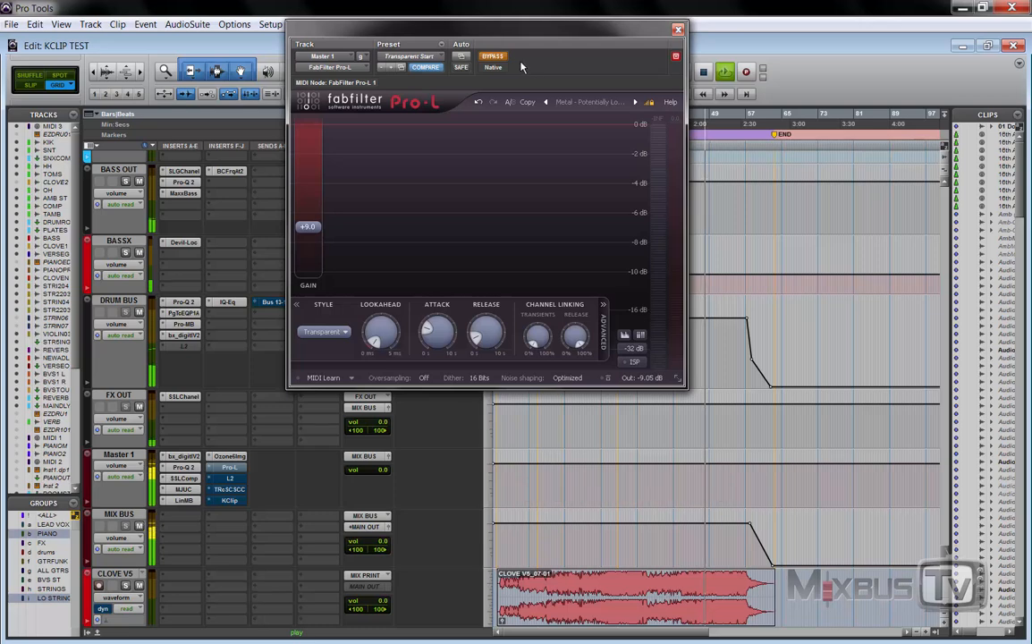
pyautogui.click(491, 59)
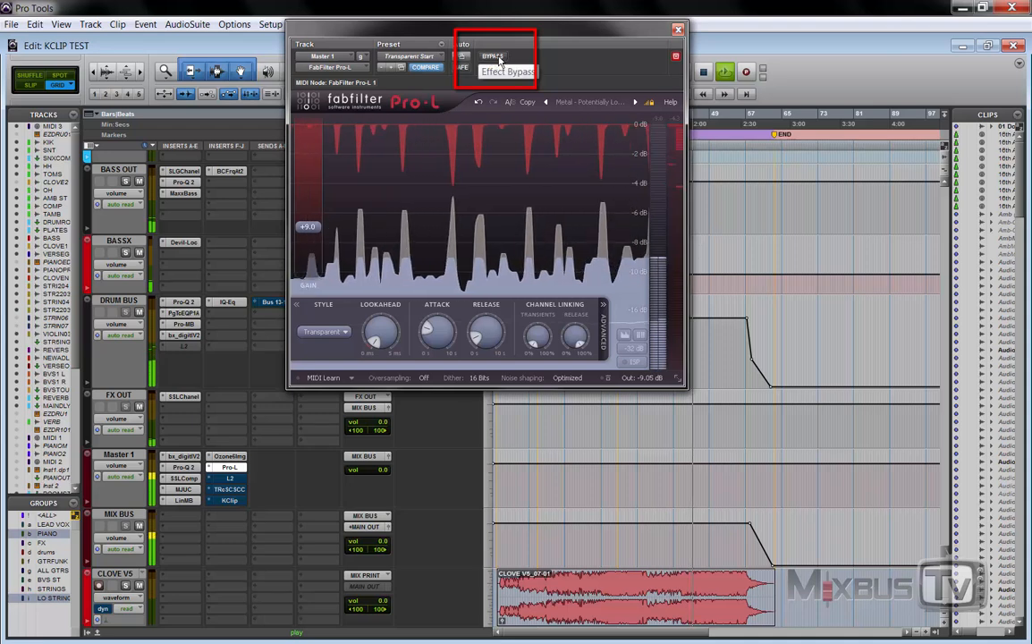
pyautogui.click(506, 58)
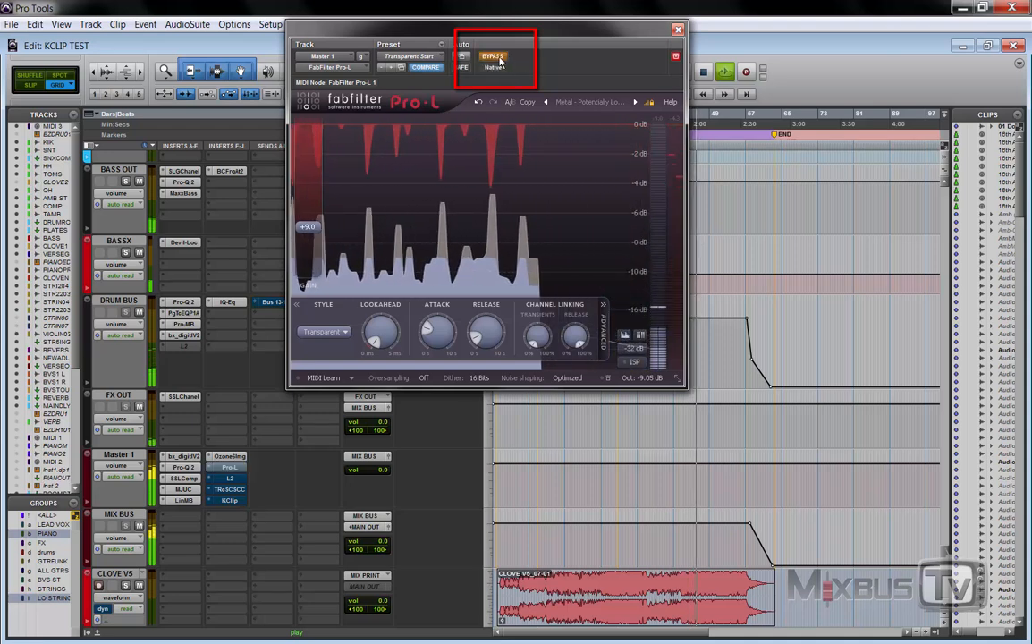
pyautogui.click(497, 57)
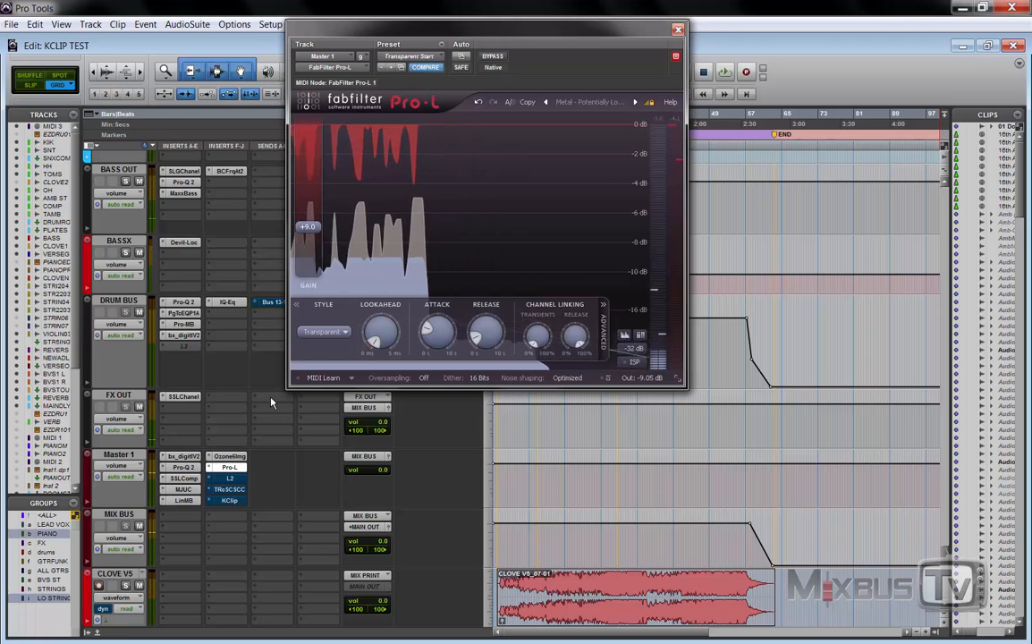
# - Open the Master 1 L2, play from bar 42 while toggling its bypass to compare, and leave L2 bypassed
pyautogui.click(232, 480)
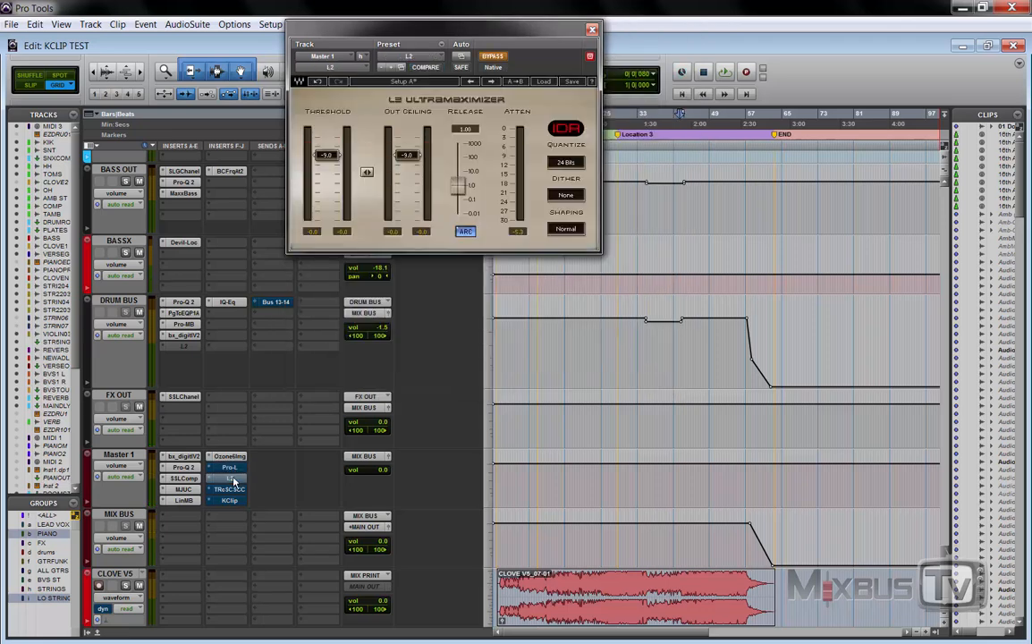
pyautogui.press('space')
pyautogui.click(494, 56)
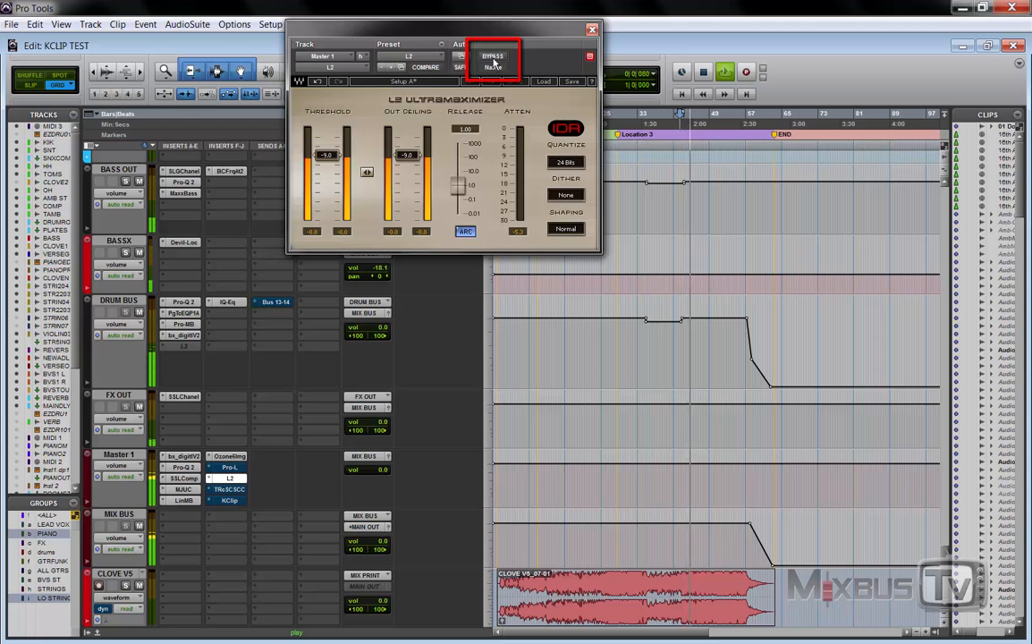
pyautogui.click(493, 63)
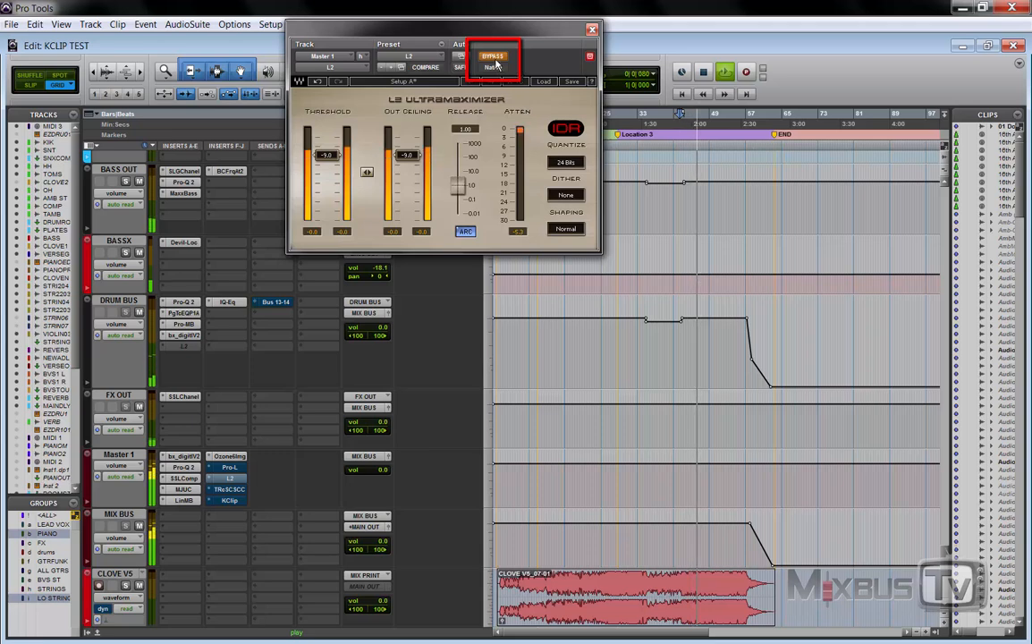
pyautogui.click(496, 64)
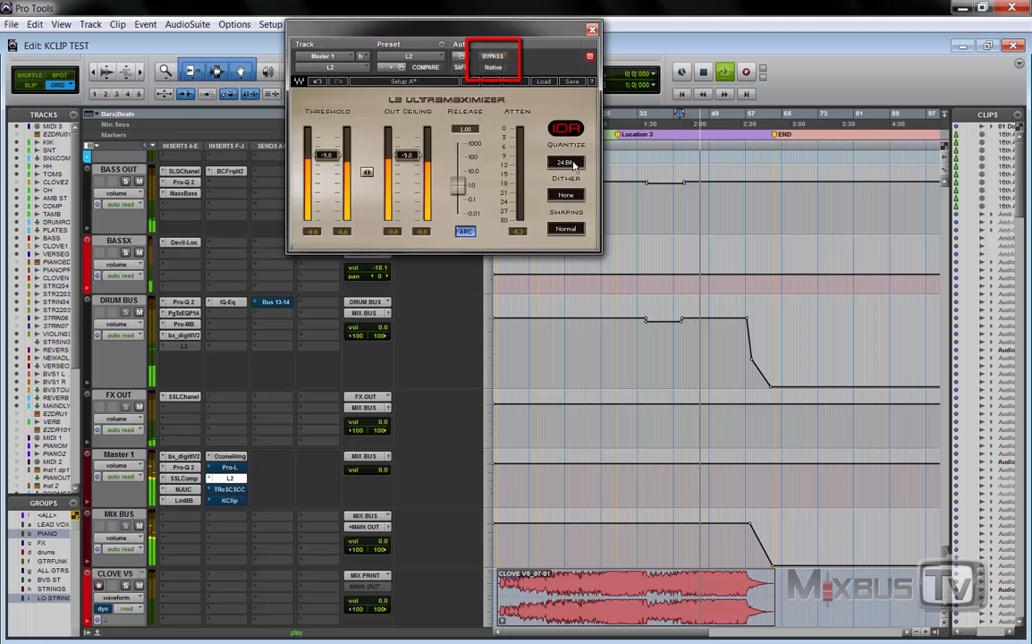
pyautogui.click(493, 59)
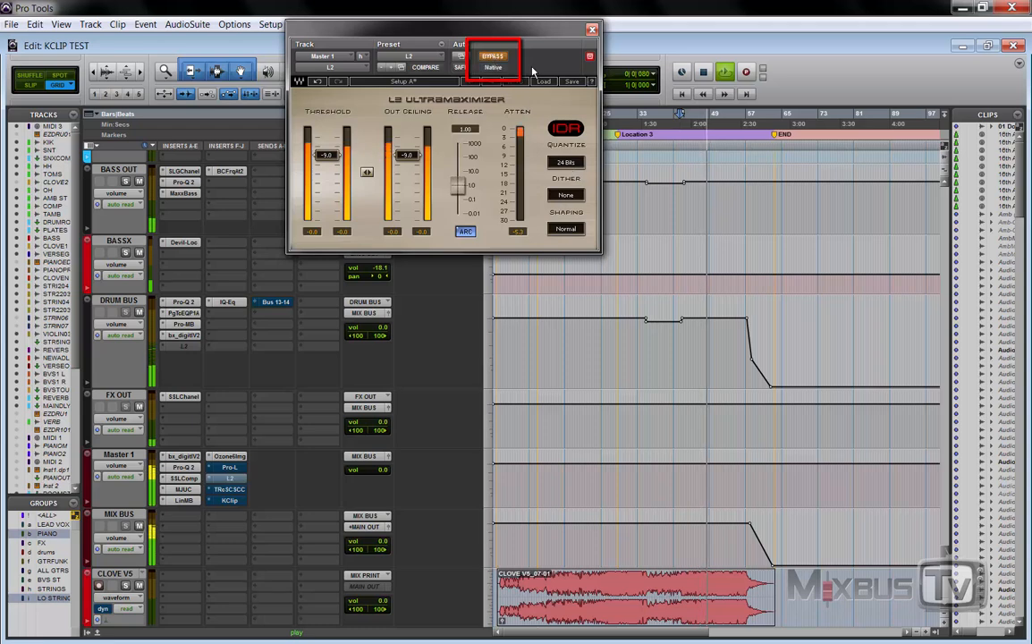
pyautogui.click(492, 59)
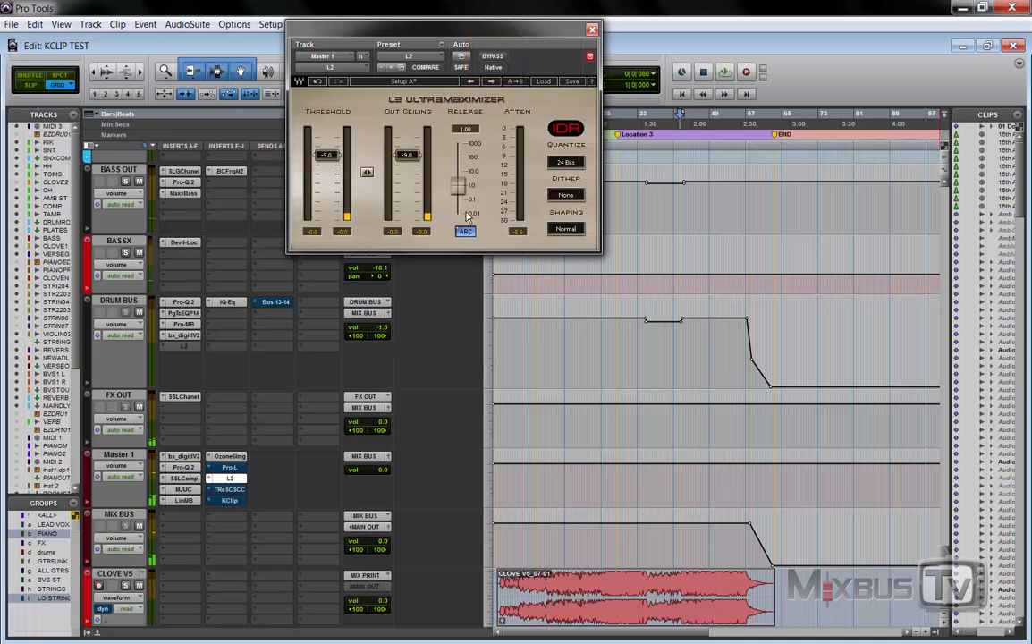
pyautogui.keyDown('ctrl'); pyautogui.click(234, 483); pyautogui.keyUp('ctrl')
# - Open the Master 1 T-RackS Soft-Clipper, play from bar 42 while toggling its bypass to compare, and close its window
pyautogui.click(230, 490)
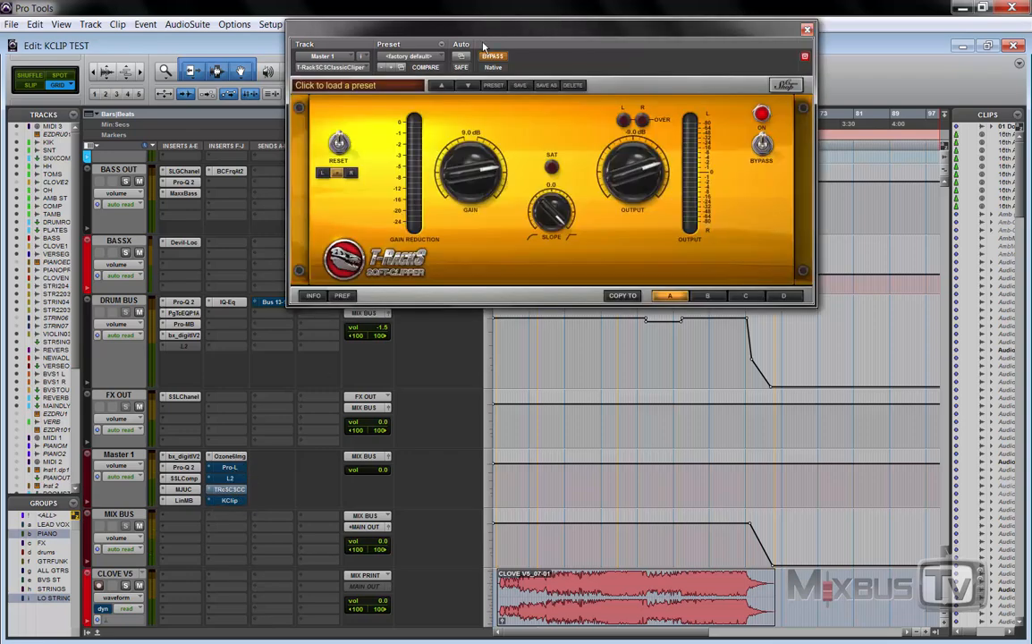
pyautogui.moveTo(500, 30); pyautogui.dragTo(474, 86)
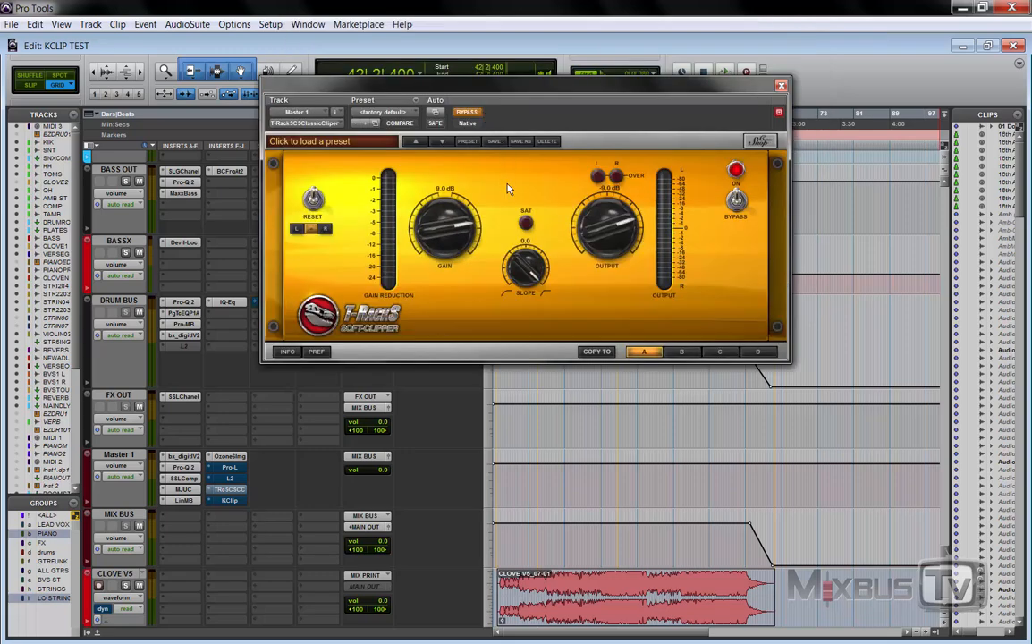
pyautogui.click(474, 114)
pyautogui.press('space')
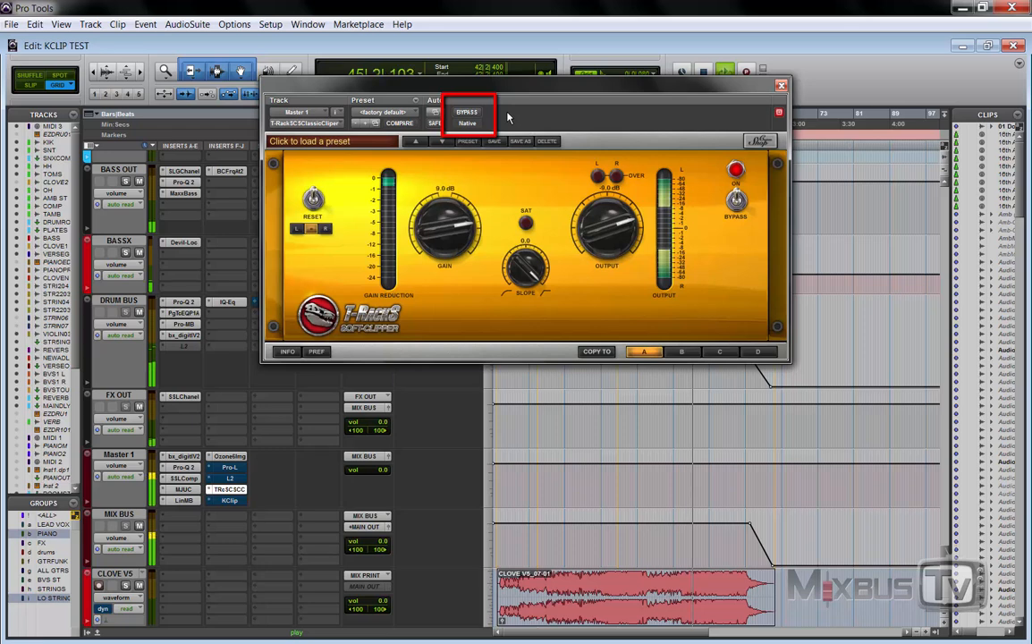
pyautogui.click(475, 115)
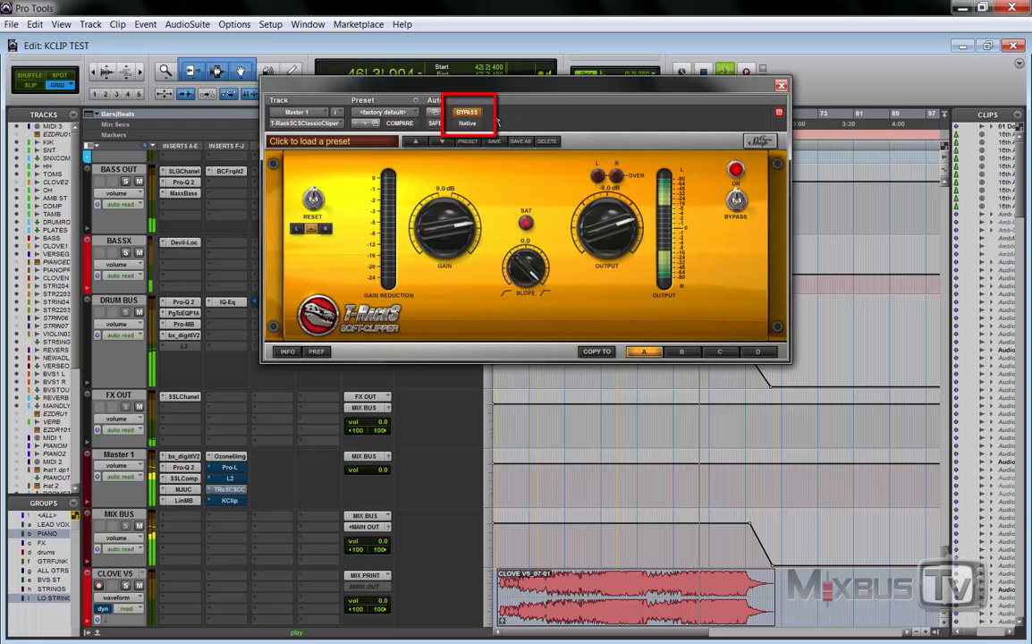
pyautogui.click(468, 114)
pyautogui.click(467, 115)
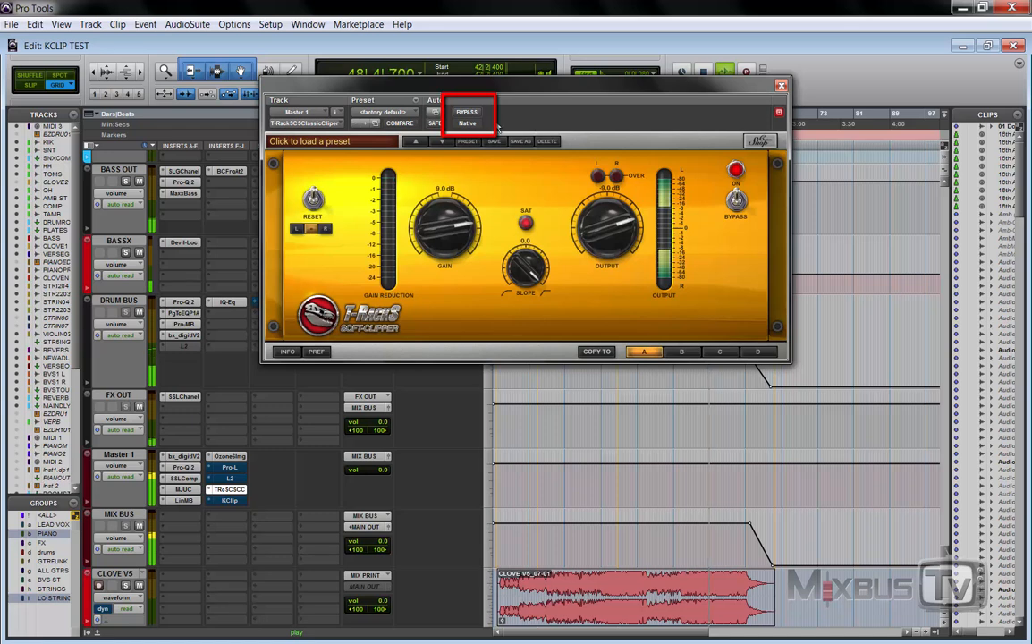
pyautogui.click(470, 115)
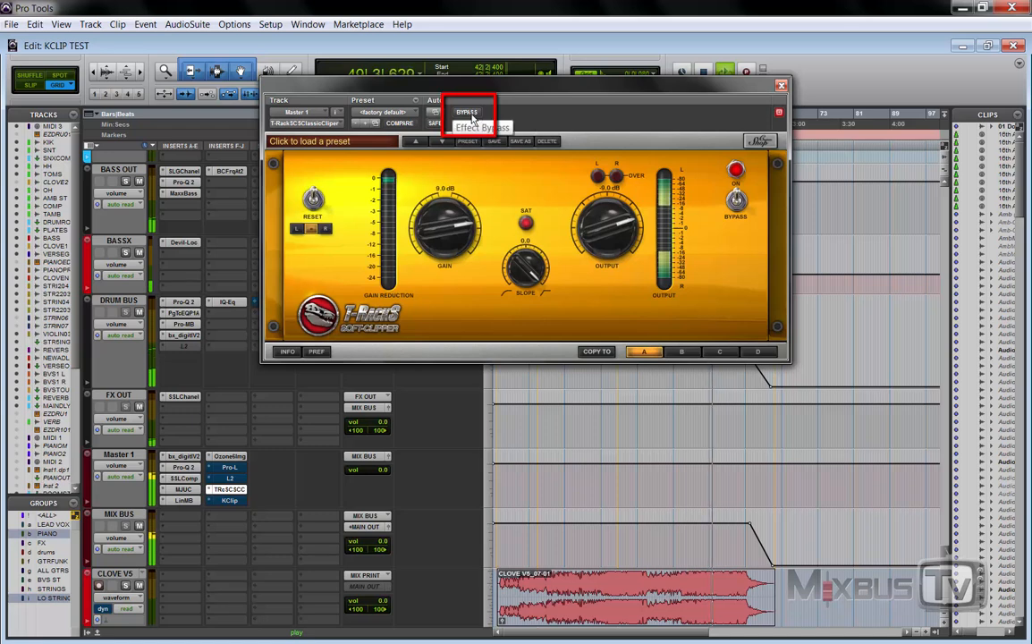
pyautogui.click(467, 113)
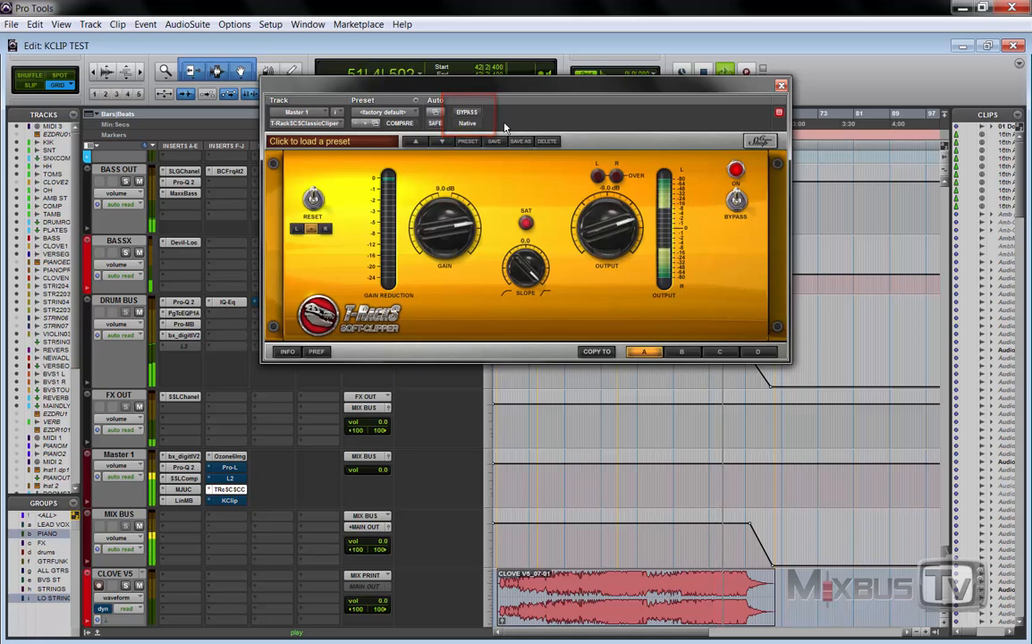
pyautogui.click(234, 490)
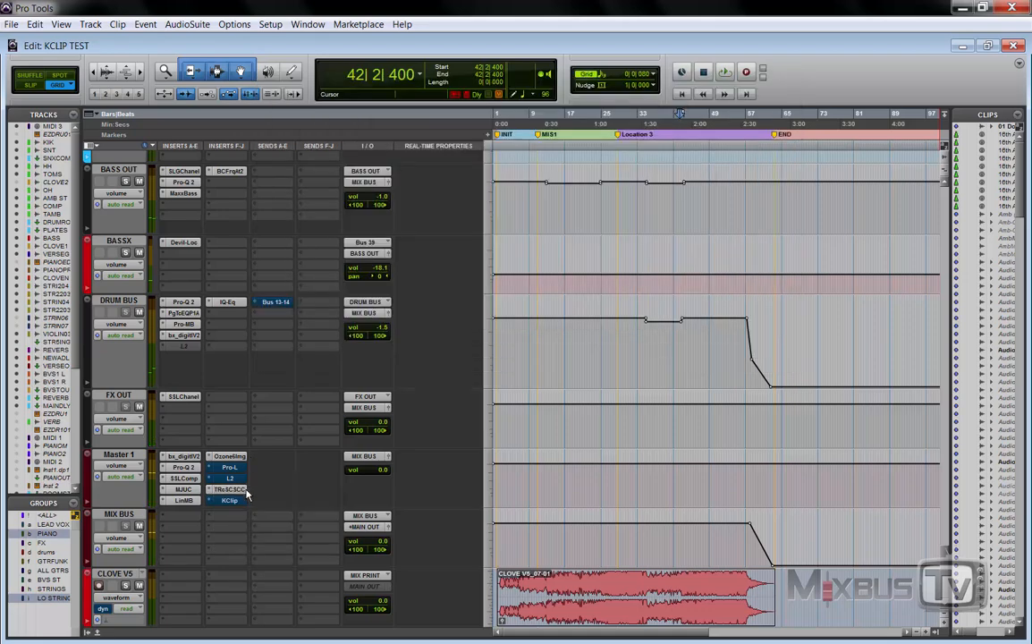
# - Open the Master 1 KClip, take it out of bypass, and play from bar 42 while toggling its bypass to compare
pyautogui.click(230, 501)
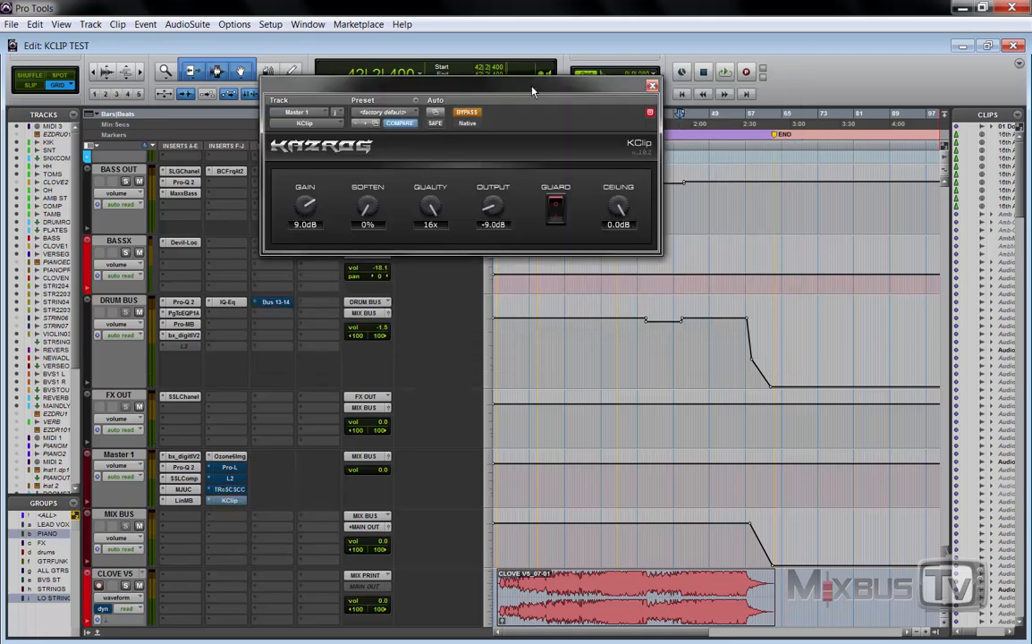
pyautogui.moveTo(533, 89); pyautogui.dragTo(584, 204)
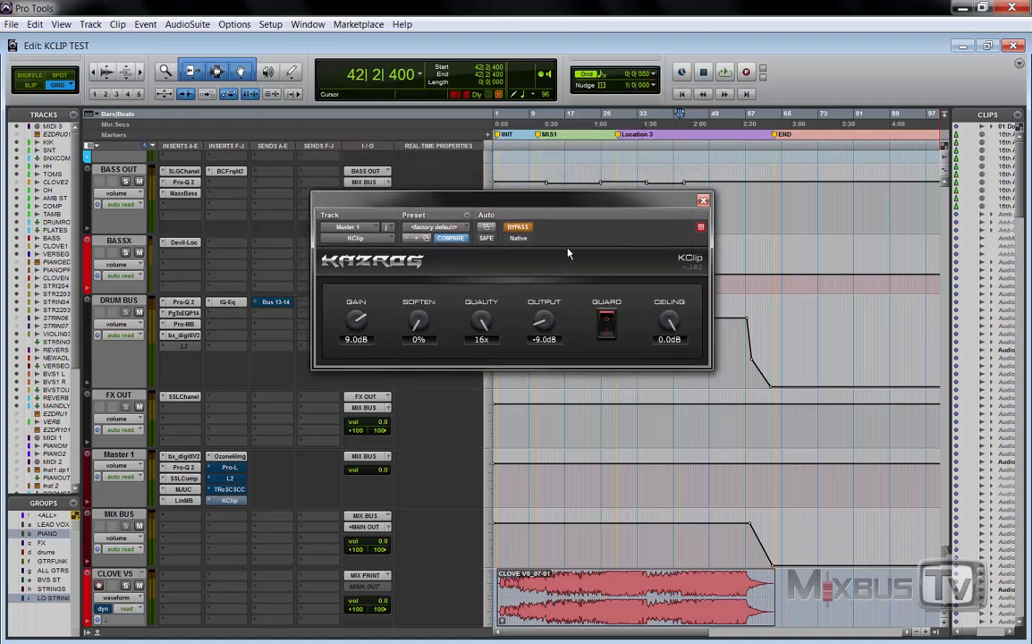
pyautogui.click(519, 229)
pyautogui.press('space')
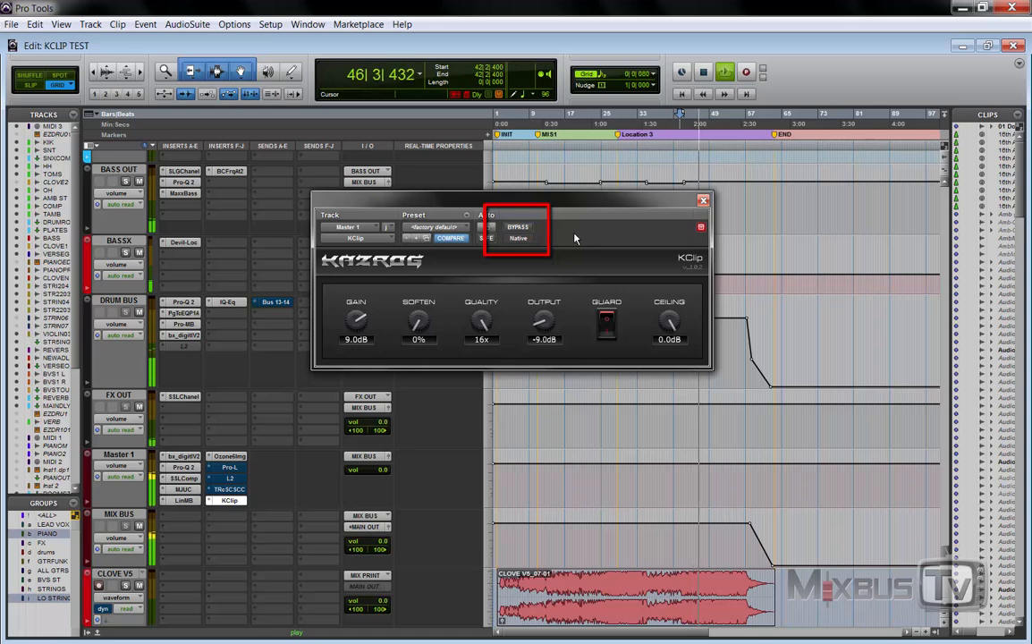
pyautogui.click(518, 227)
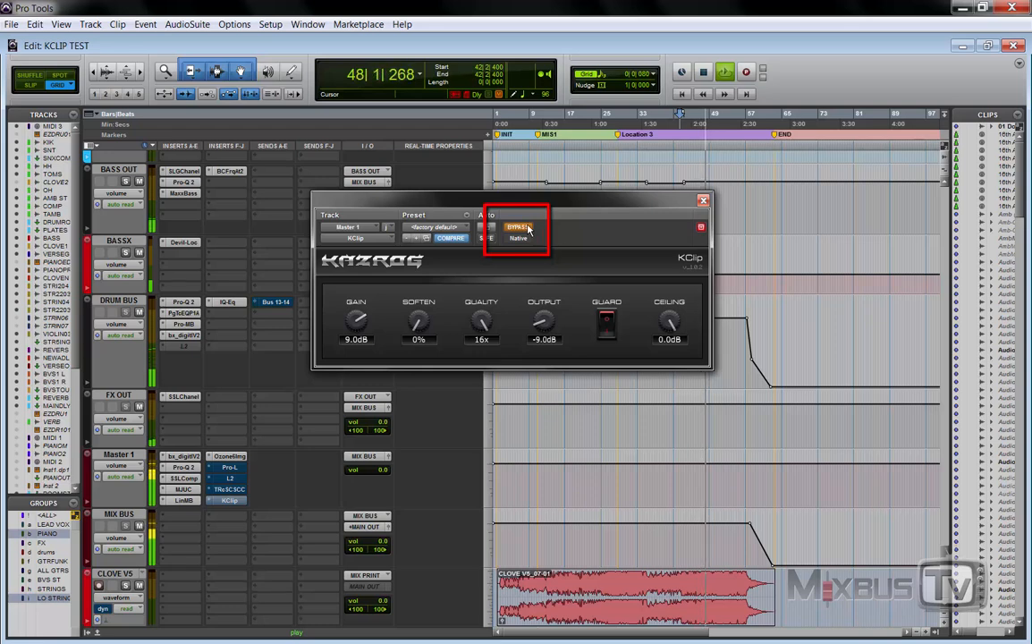
pyautogui.click(528, 229)
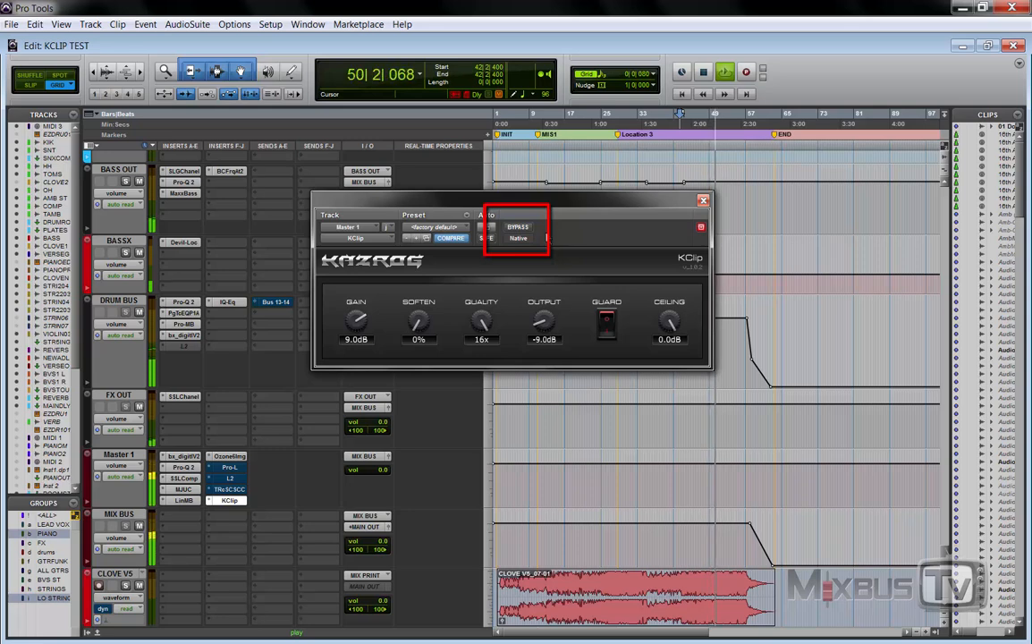
pyautogui.click(527, 229)
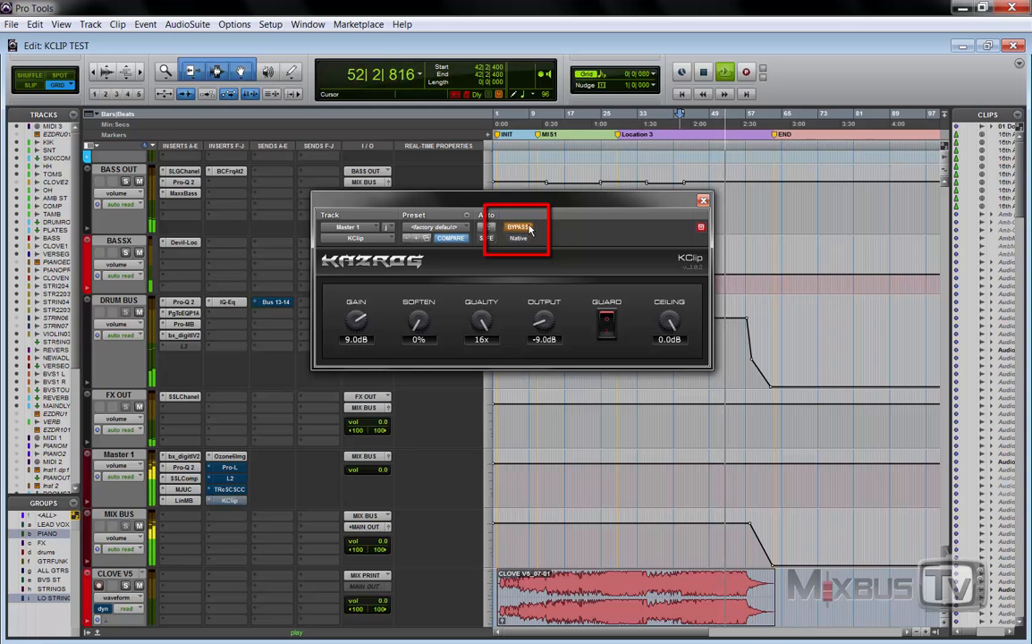
pyautogui.click(527, 229)
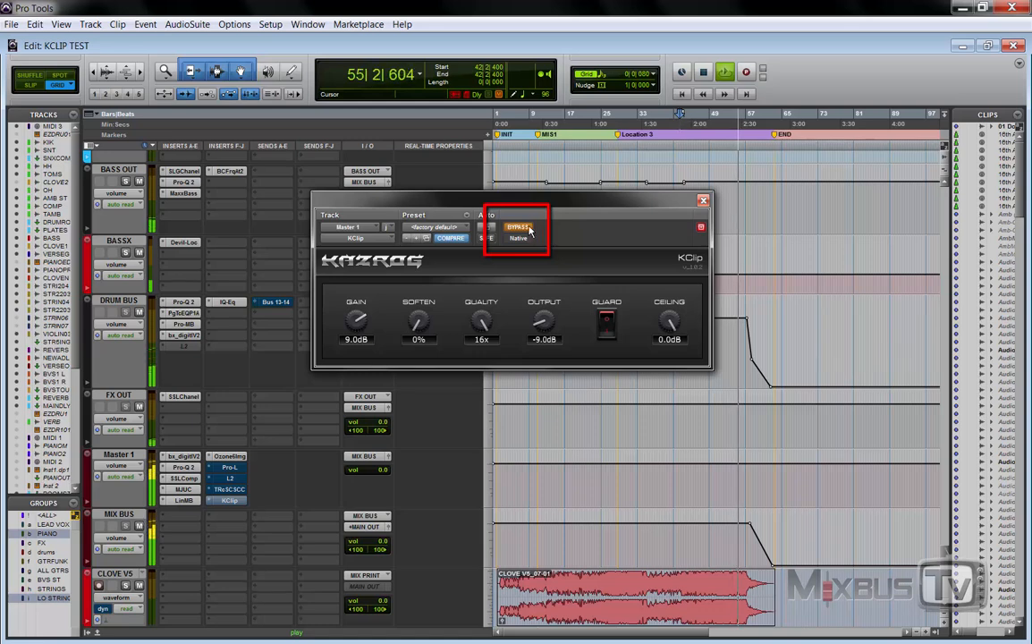
pyautogui.click(529, 230)
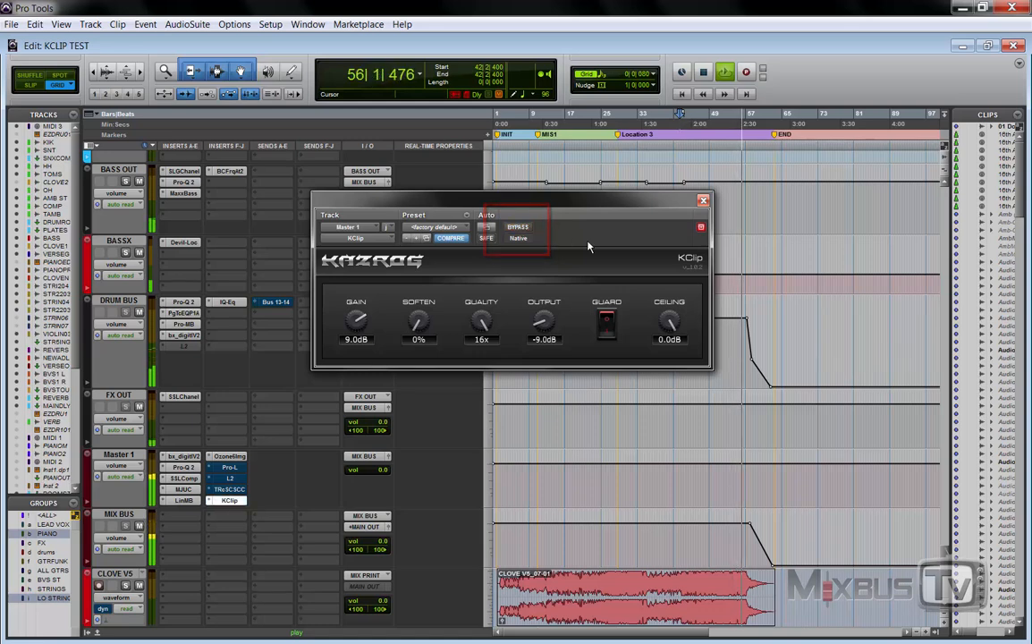
pyautogui.press('space')
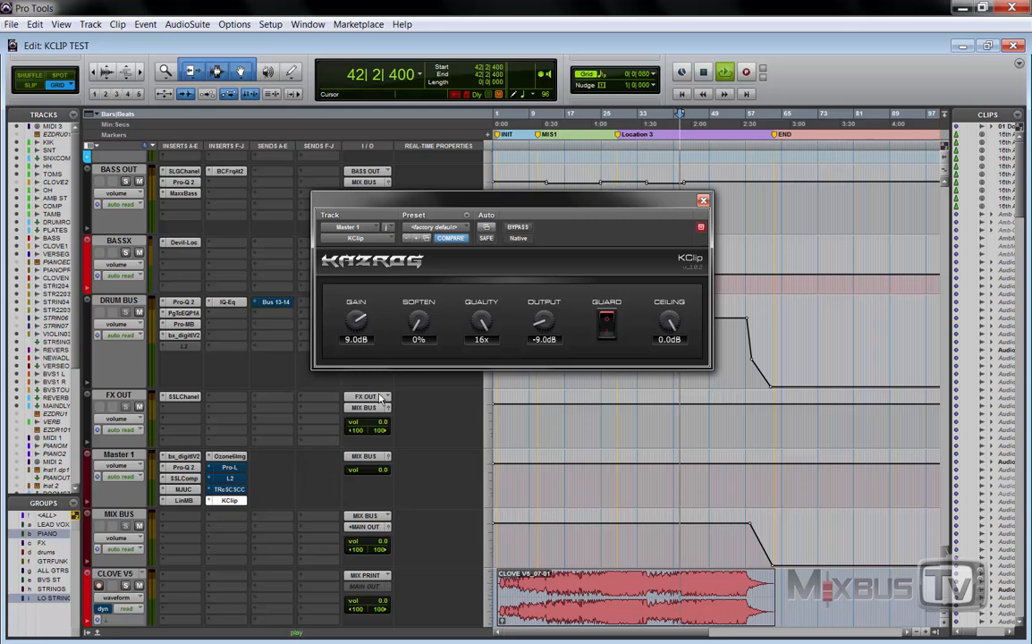
# - Play from bar 42, audition the Master 1 KClip with Soften at 100%, return it to 0%, and stop playback
pyautogui.press('space')
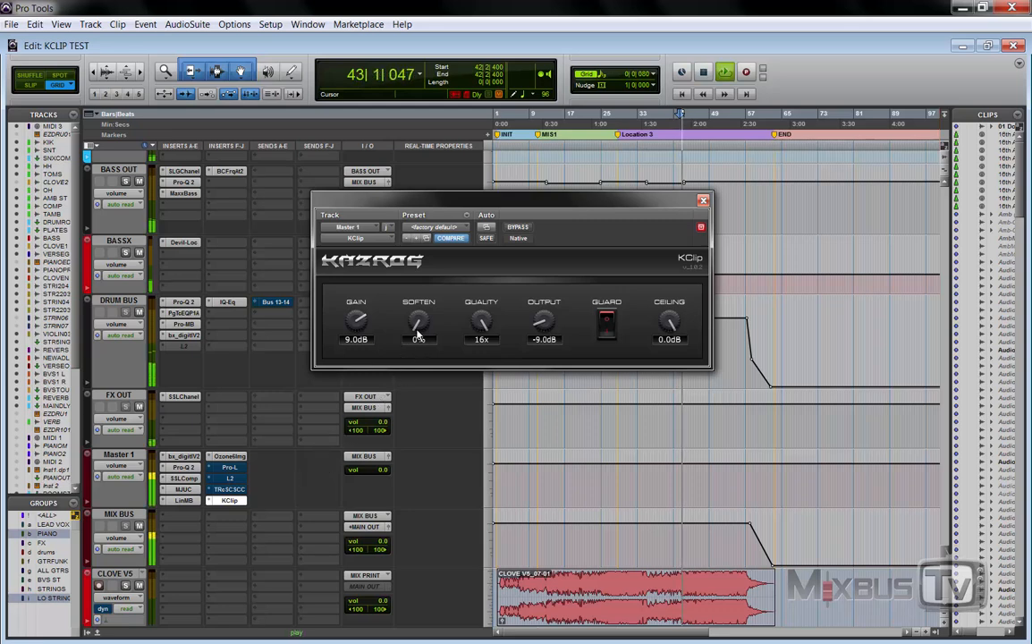
pyautogui.moveTo(414, 329); pyautogui.dragTo(416, 123)
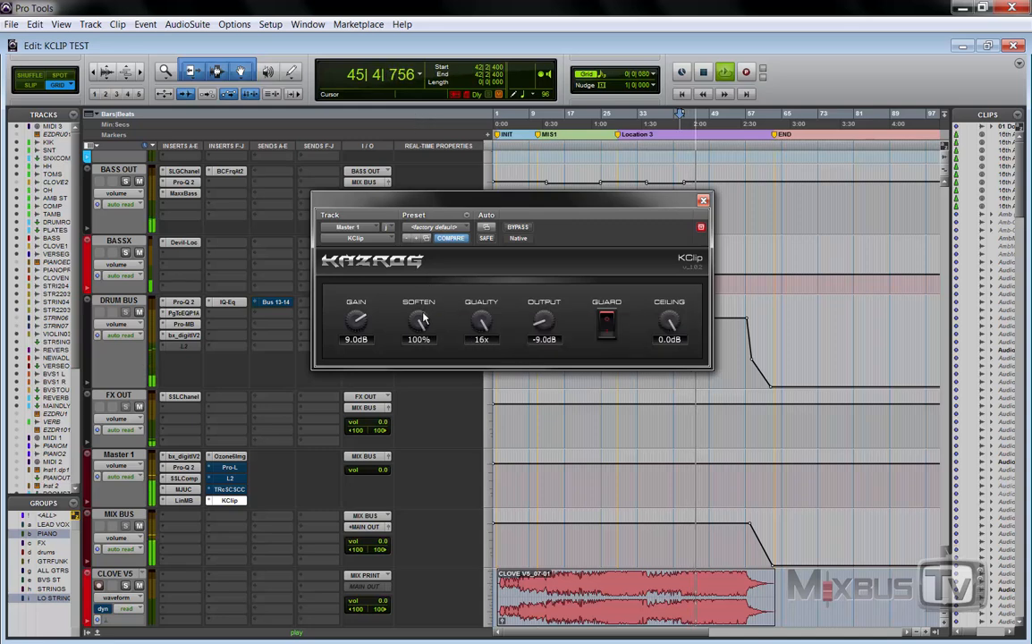
pyautogui.moveTo(424, 318); pyautogui.dragTo(431, 573)
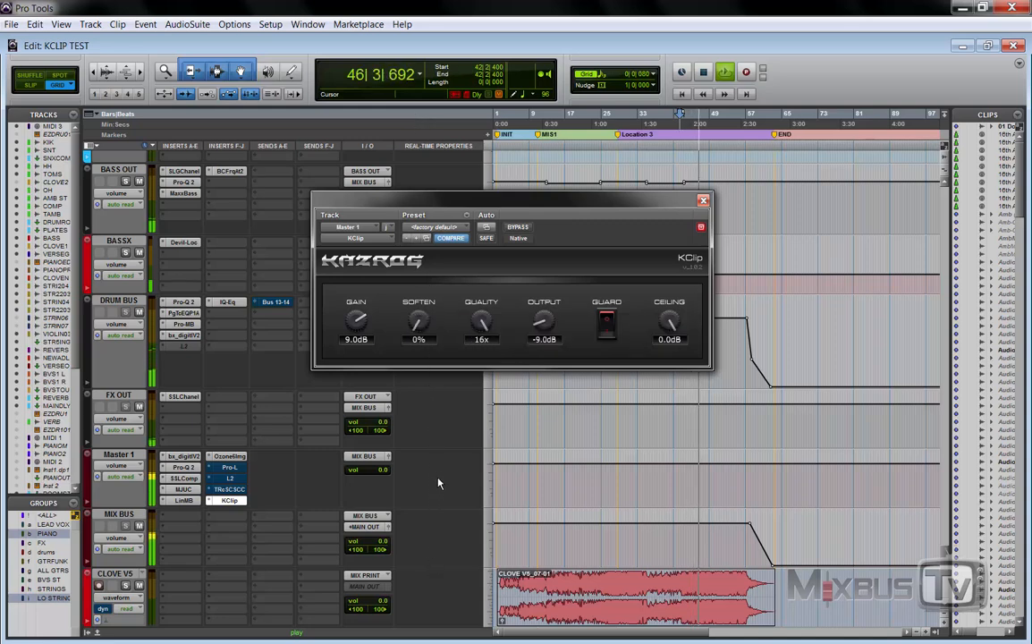
pyautogui.press('space')
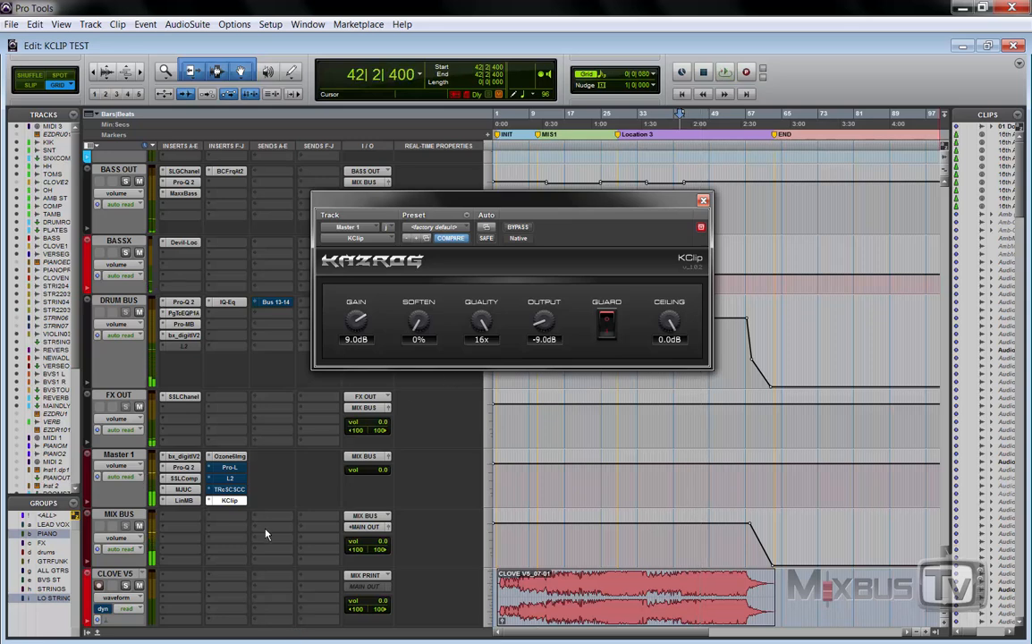
# - Move KClip from Master 1 to the DRUM BUS inserts and, during playback, set its Gain to 10.1 dB and Output to -10.1 dB
pyautogui.moveTo(230, 499); pyautogui.dragTo(234, 314)
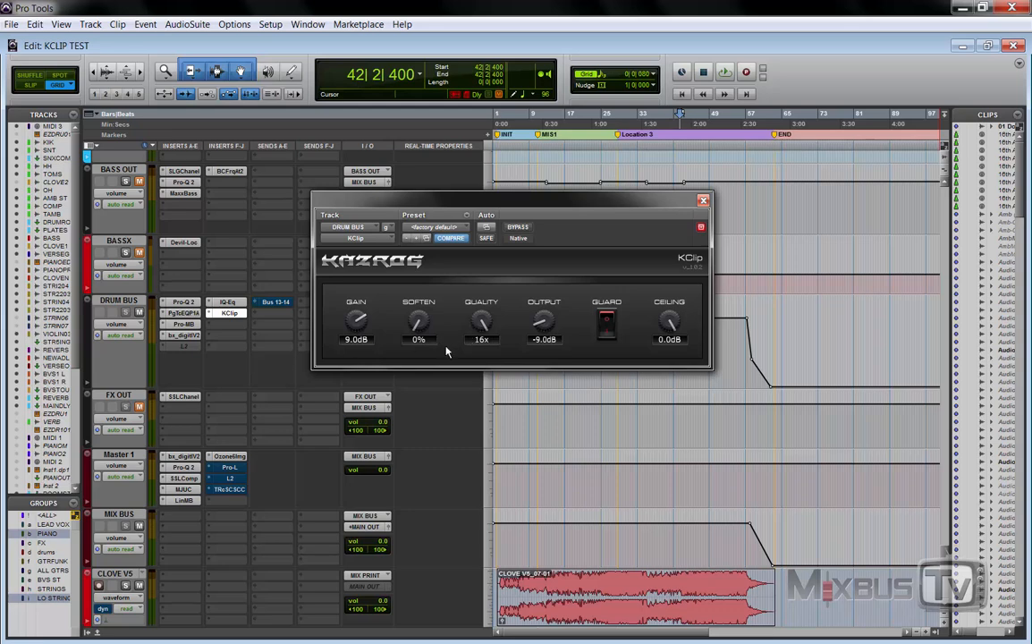
pyautogui.press('space')
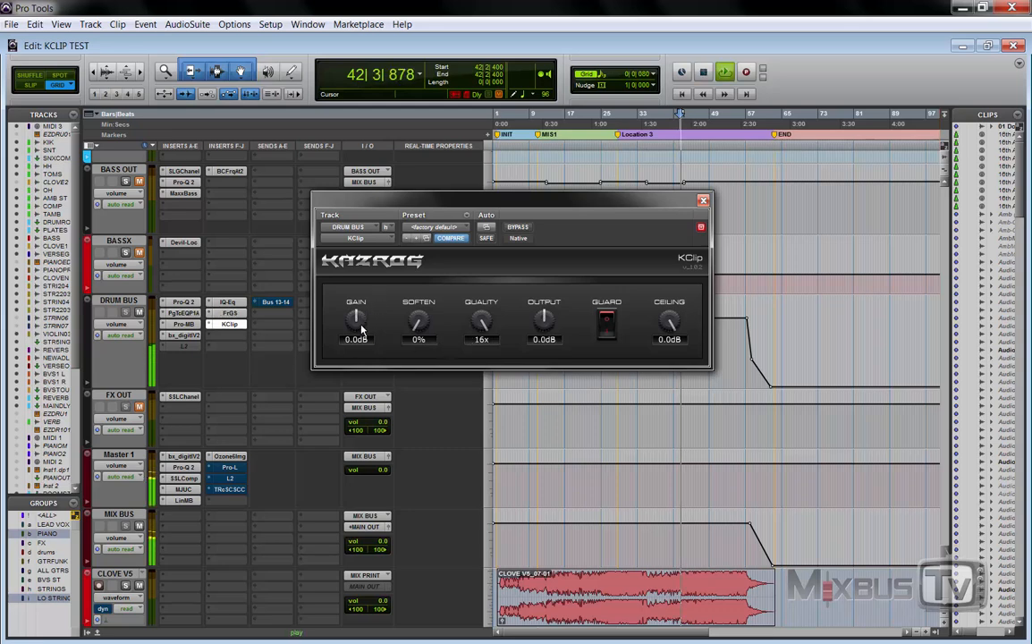
pyautogui.moveTo(359, 324); pyautogui.dragTo(362, 264)
pyautogui.moveTo(537, 333); pyautogui.dragTo(537, 340)
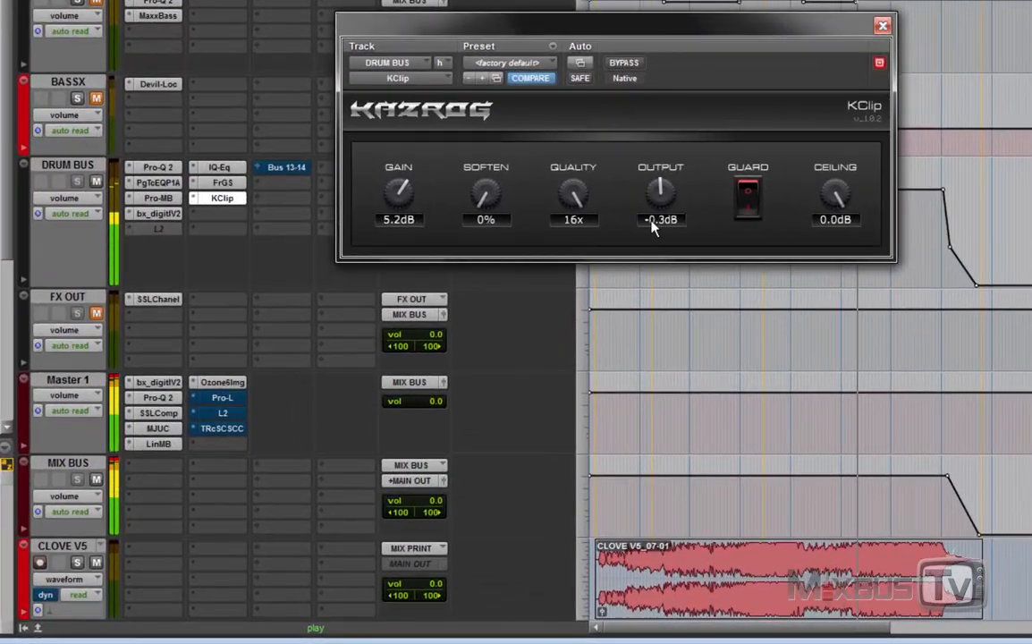
pyautogui.moveTo(652, 228); pyautogui.dragTo(626, 394)
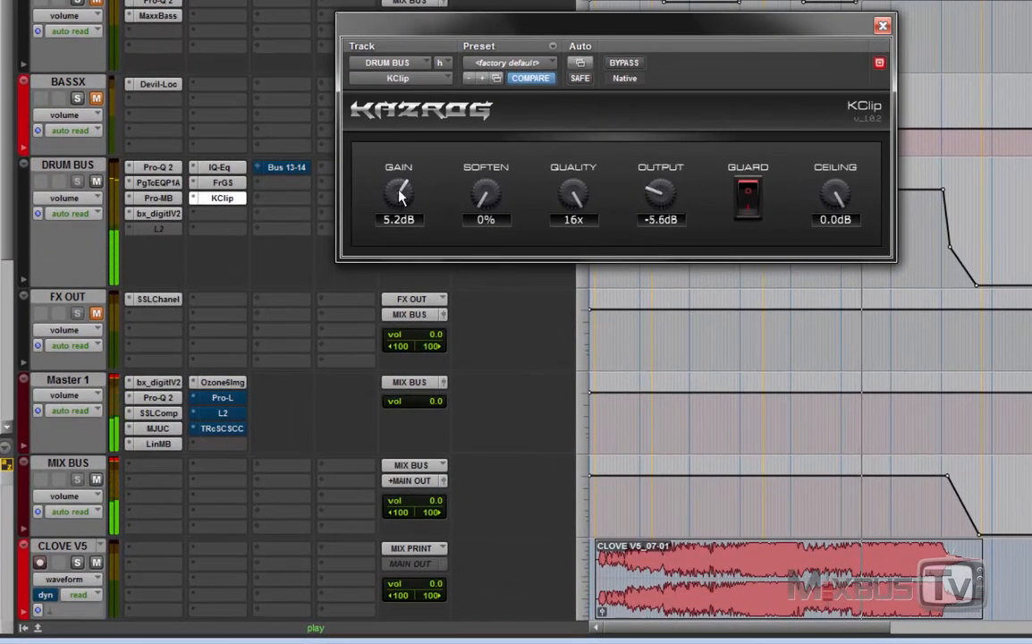
pyautogui.moveTo(400, 196); pyautogui.dragTo(403, 143)
pyautogui.moveTo(658, 192); pyautogui.dragTo(661, 295)
pyautogui.moveTo(402, 195); pyautogui.dragTo(401, 156)
pyautogui.moveTo(659, 197); pyautogui.dragTo(663, 247)
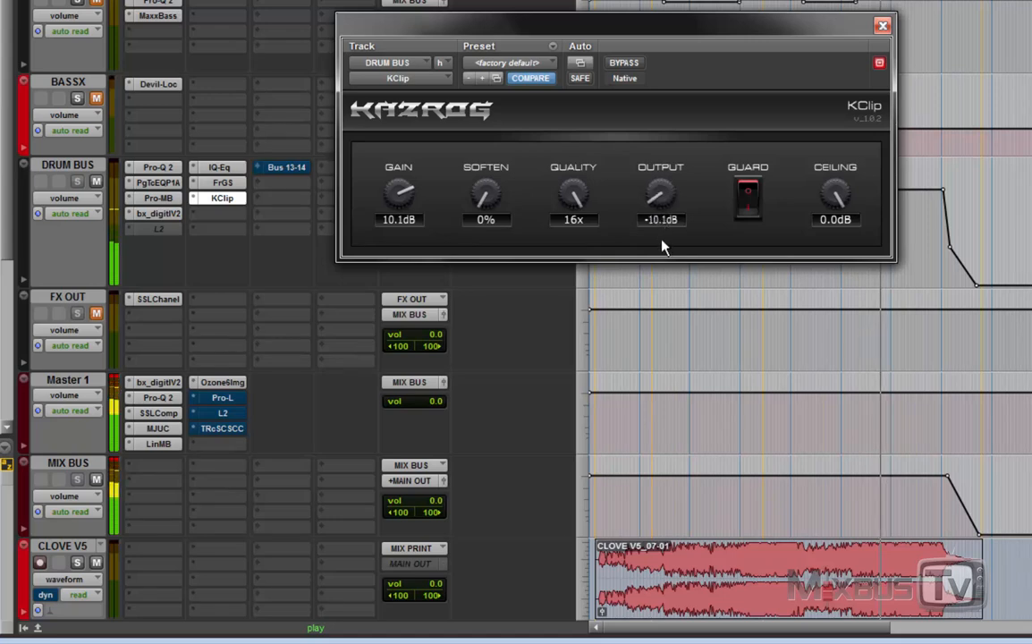
# - Toggle the DRUM BUS KClip's bypass on and off during playback to compare the drum level, leaving the plug-in active
pyautogui.click(629, 63)
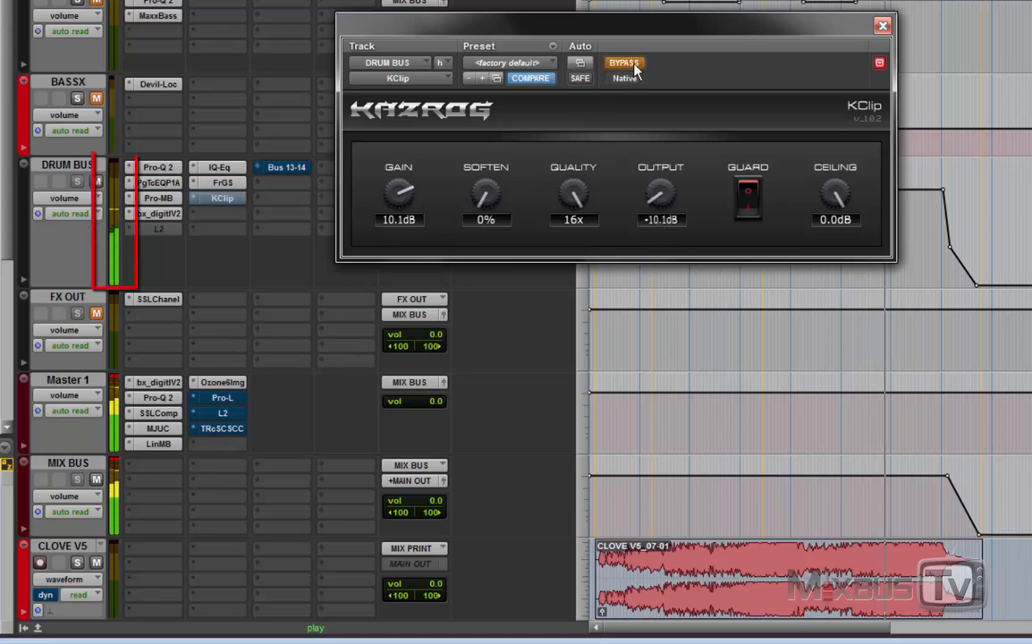
pyautogui.click(630, 66)
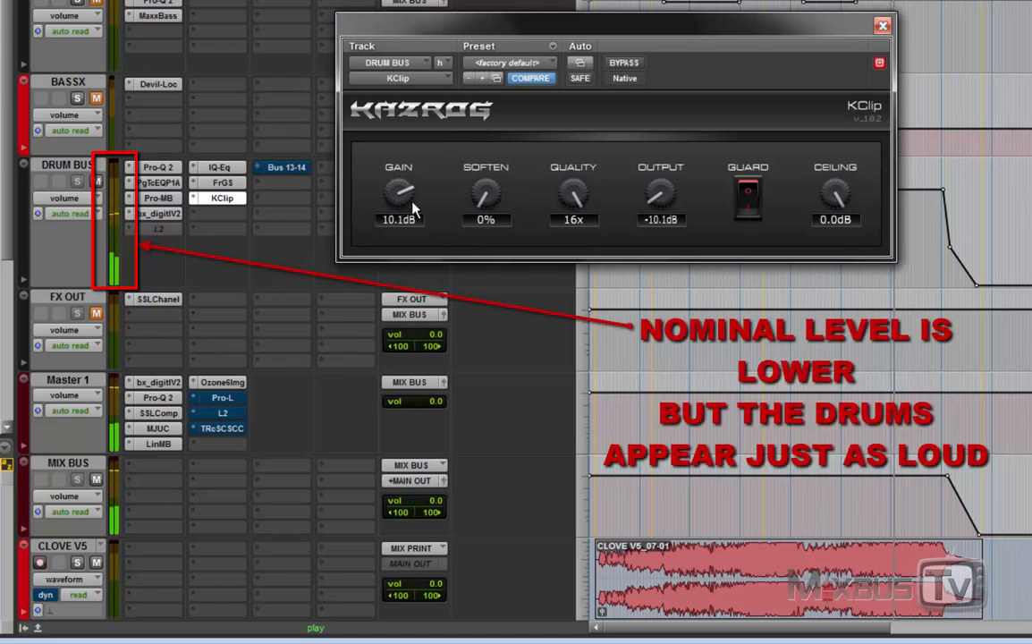
pyautogui.click(626, 64)
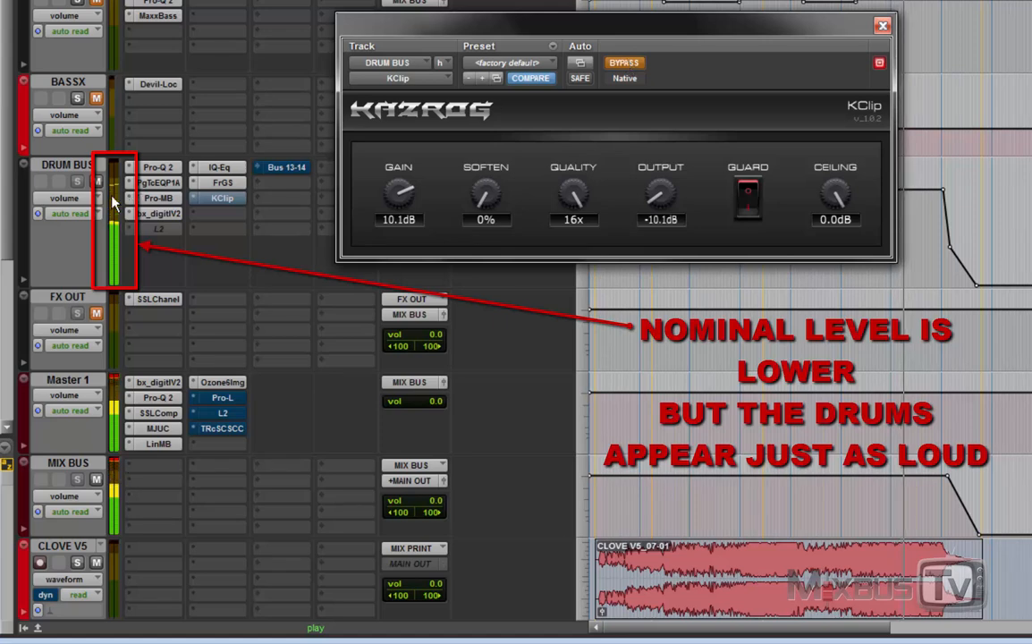
pyautogui.click(623, 65)
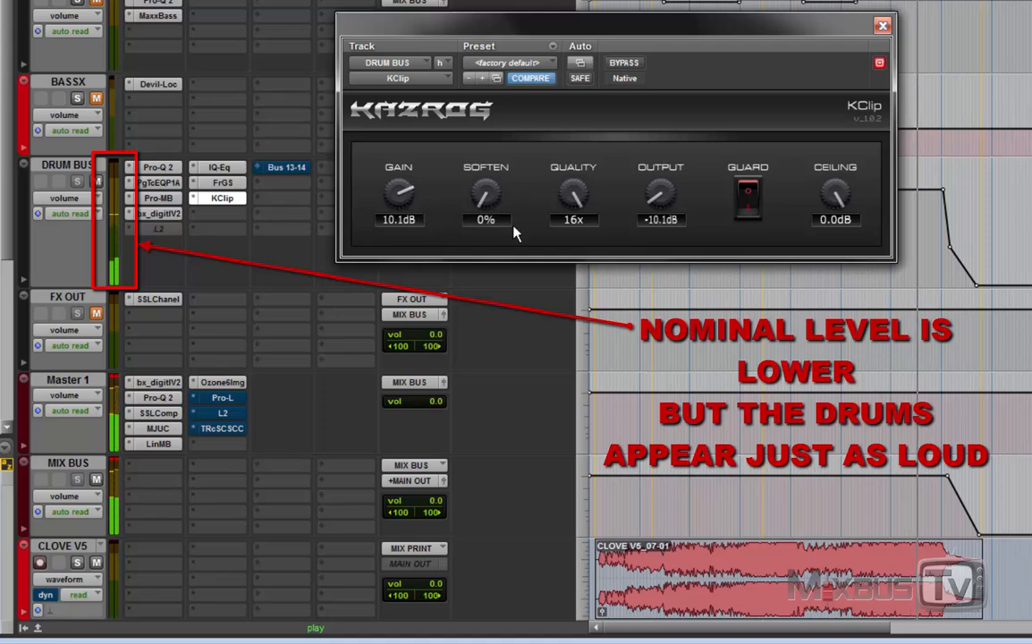
# - Audition the drums with KClip's Soften at 100%, and return it to 0%
pyautogui.moveTo(480, 200)
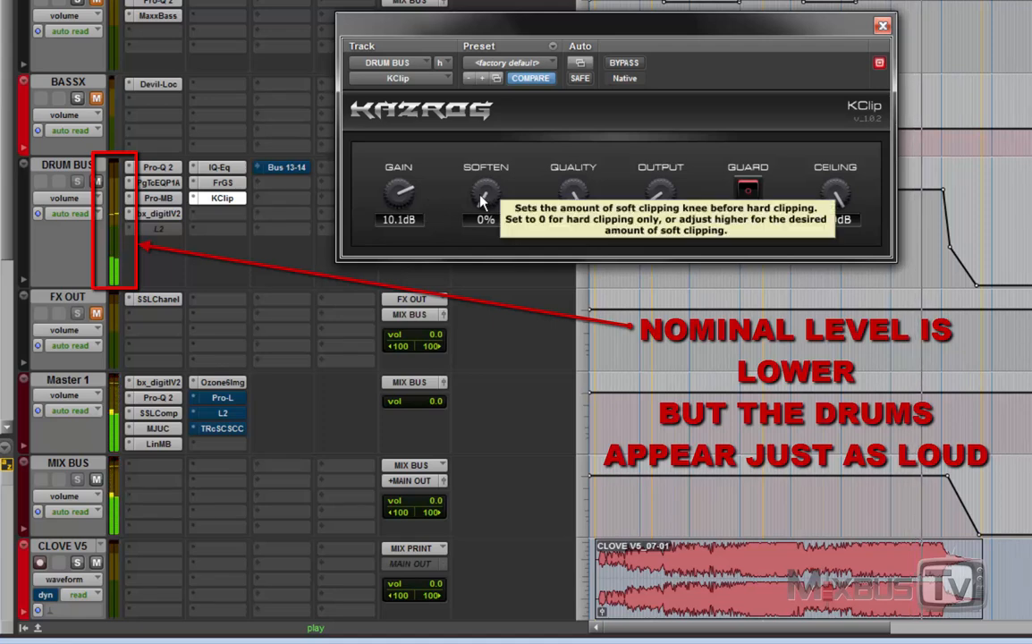
pyautogui.moveTo(480, 199); pyautogui.dragTo(427, 38)
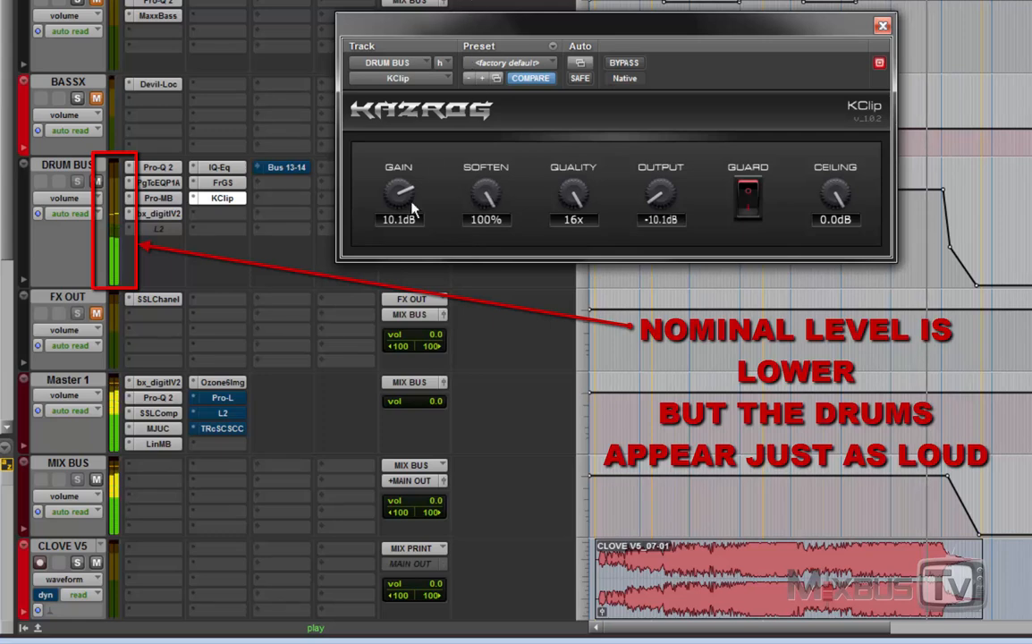
pyautogui.moveTo(485, 193); pyautogui.dragTo(475, 491)
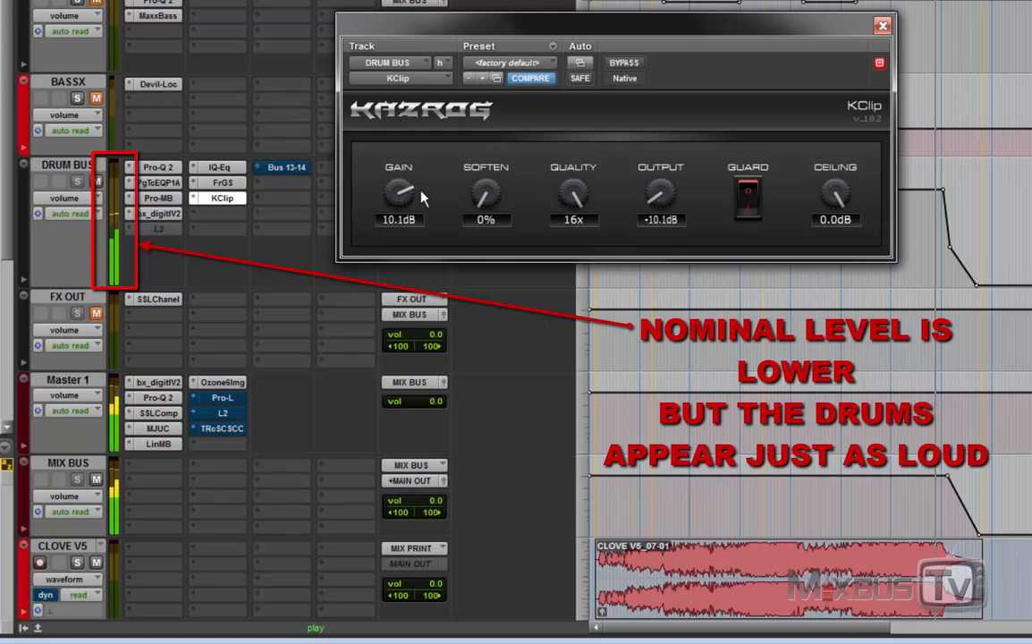
# - Set the DRUM BUS KClip's Output to -12.0 dB and Gain to 12.1 dB, and toggle its bypass to compare
pyautogui.moveTo(640, 211); pyautogui.dragTo(665, 250)
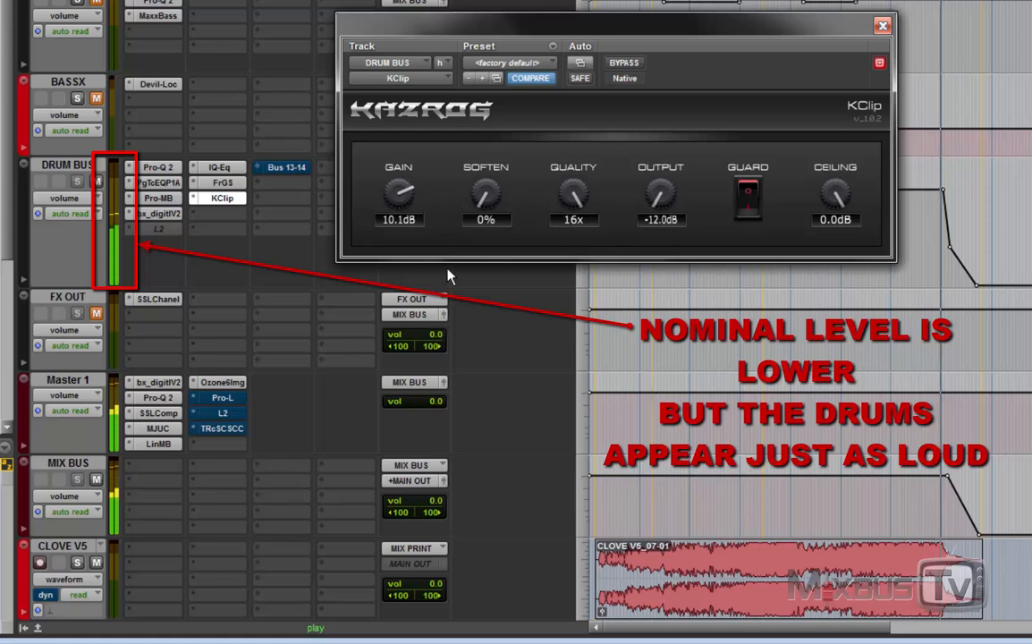
pyautogui.moveTo(395, 181); pyautogui.dragTo(396, 152)
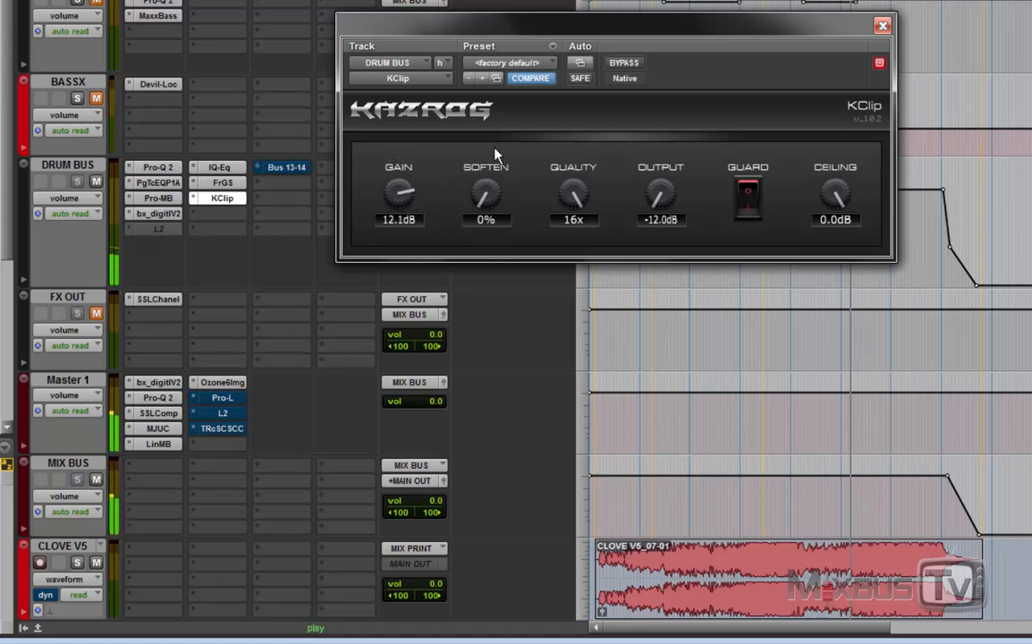
pyautogui.click(616, 65)
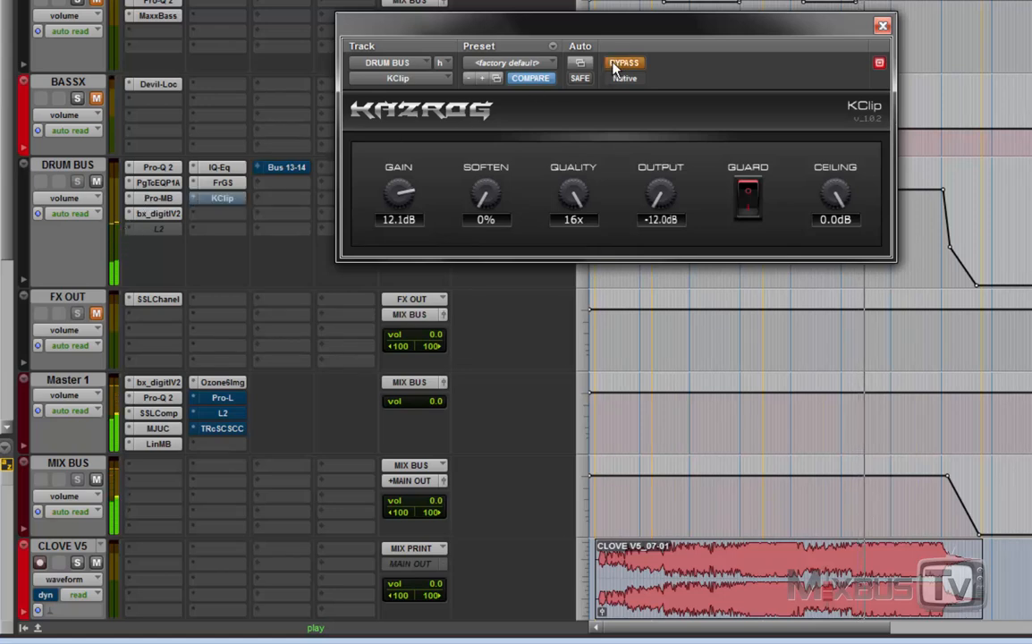
pyautogui.click(615, 66)
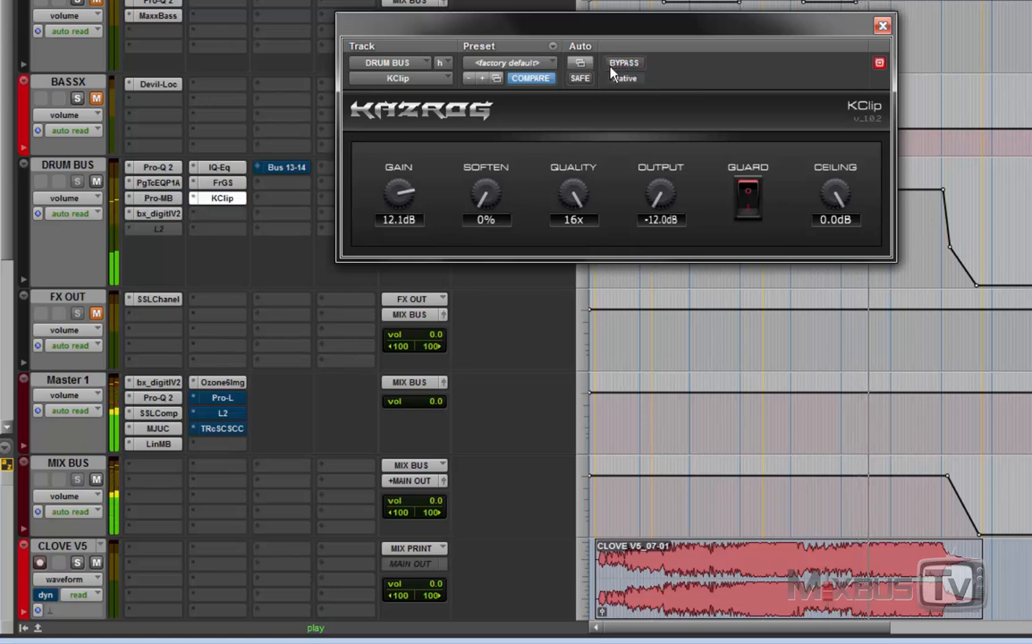
# - Raise Soften to 100% again to hear soft clipping at the higher gain, and bring it back to 0%
pyautogui.moveTo(488, 192); pyautogui.dragTo(490, 102)
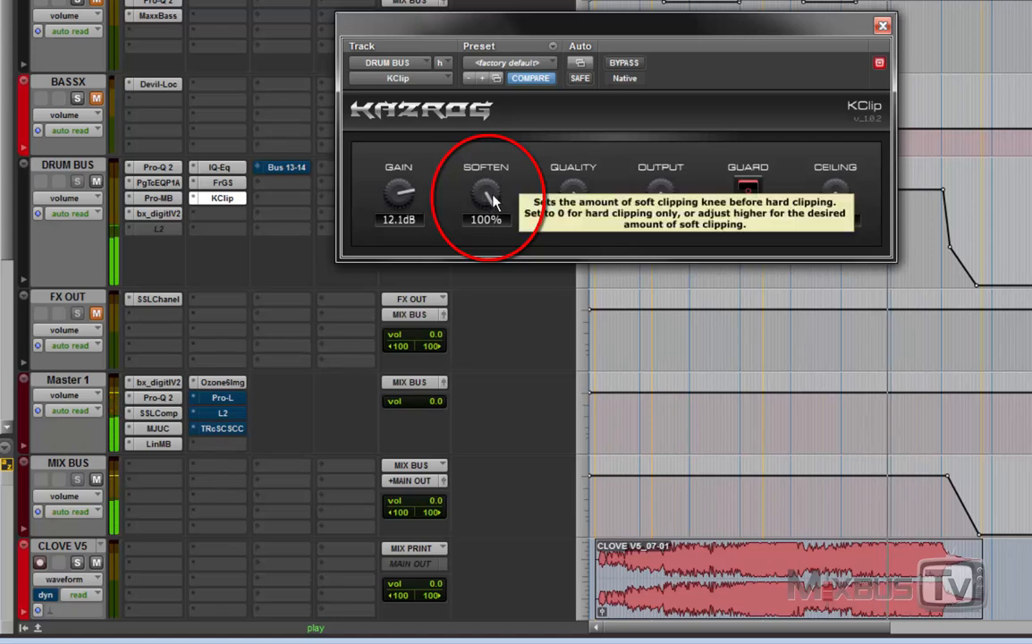
pyautogui.moveTo(494, 199); pyautogui.dragTo(486, 420)
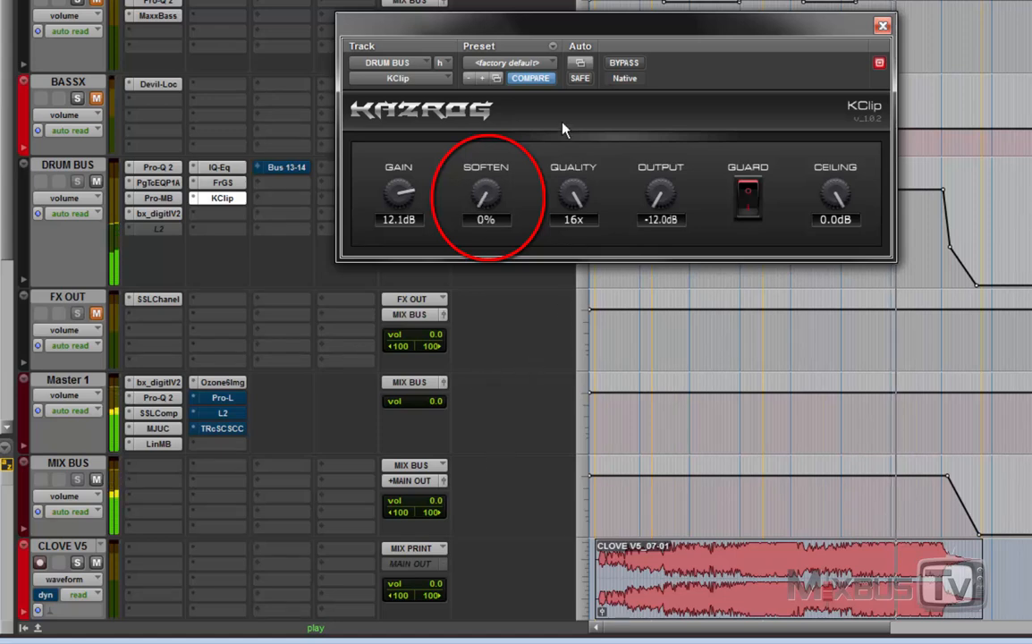